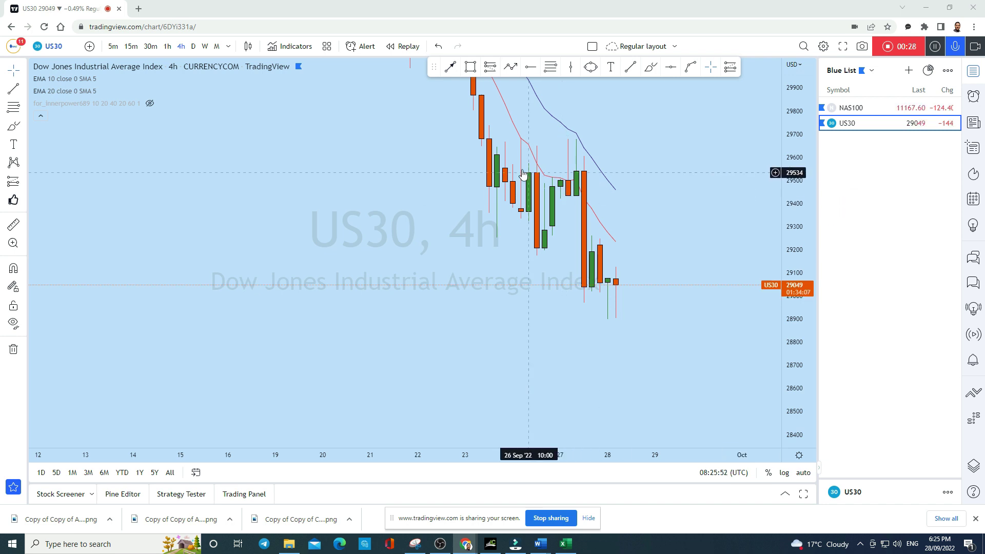
- Switch the US30 chart to the monthly timeframe
left_click(220, 47)
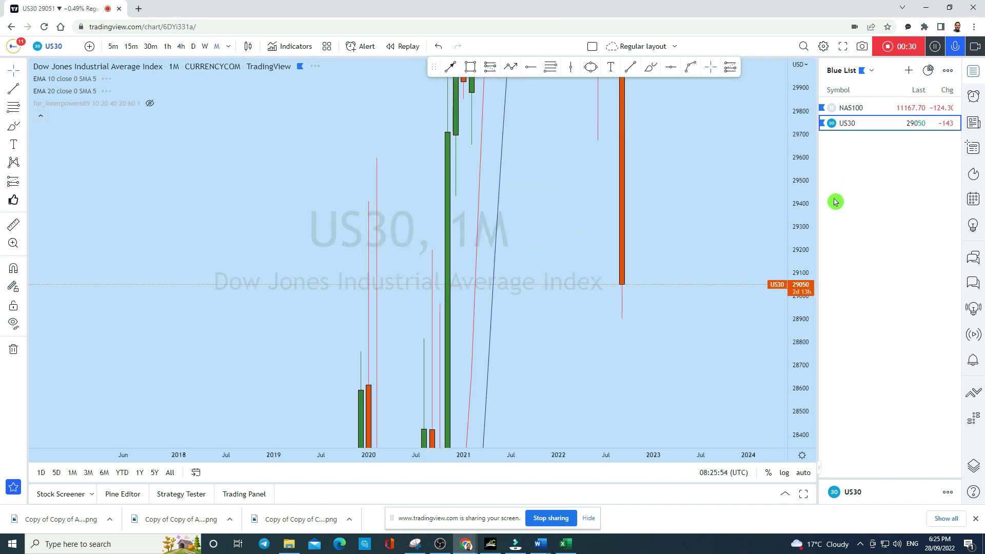
left_click_drag(798, 159, 744, 431)
scroll(713, 367, "up", 2)
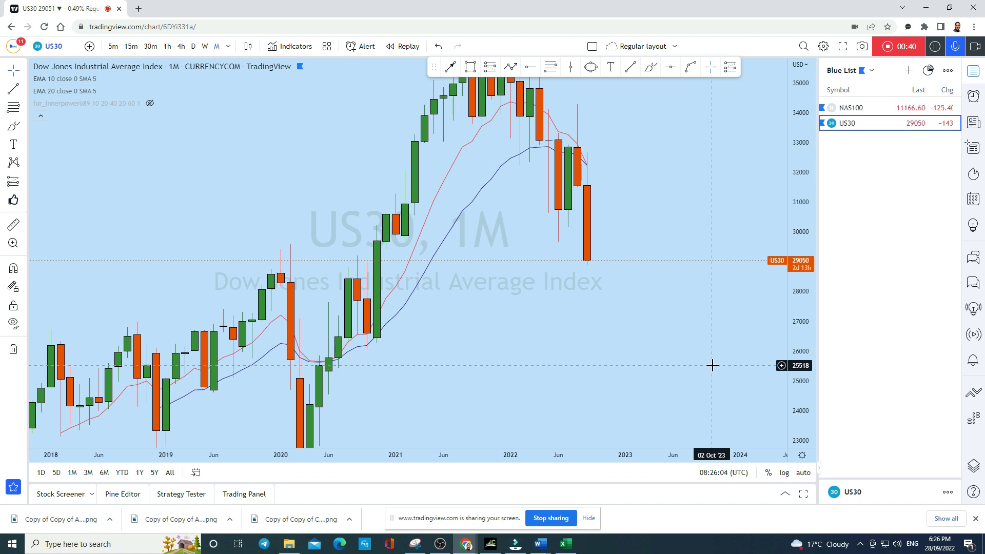
scroll(693, 353, "down", 3)
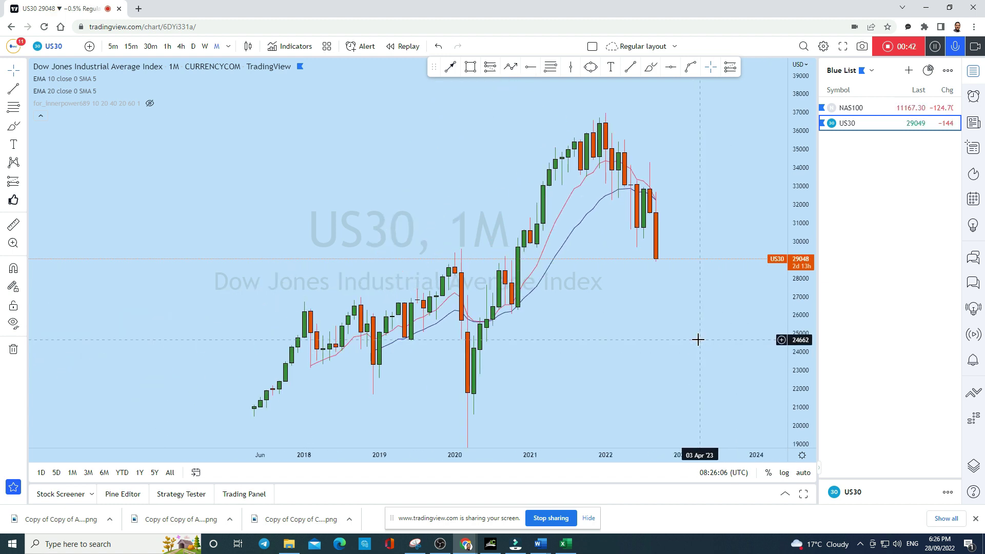
scroll(698, 340, "up", 3)
- Add a horizontal line across the monthly chart at about 34,129, near the August 2022 high
left_click(671, 67)
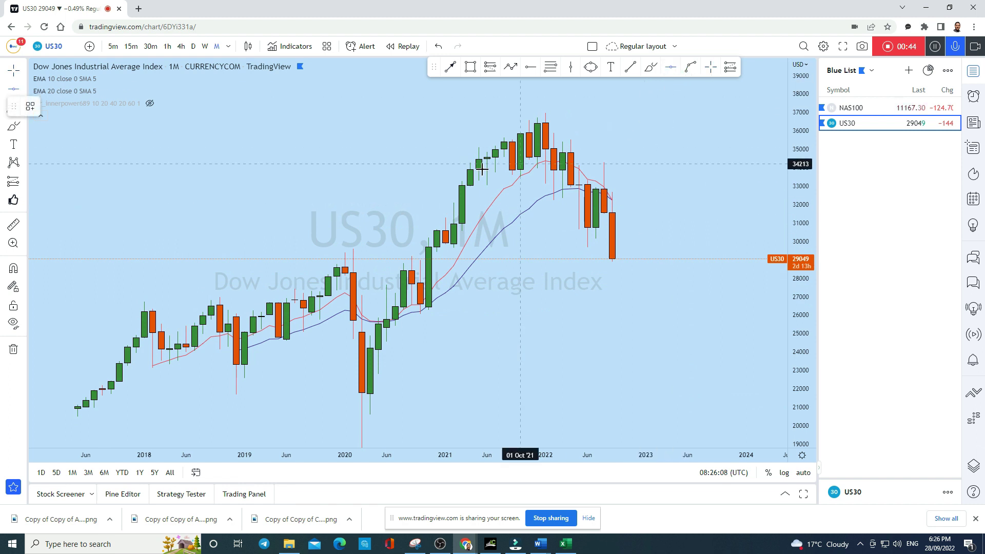
left_click(386, 165)
left_click_drag(632, 137, 633, 174)
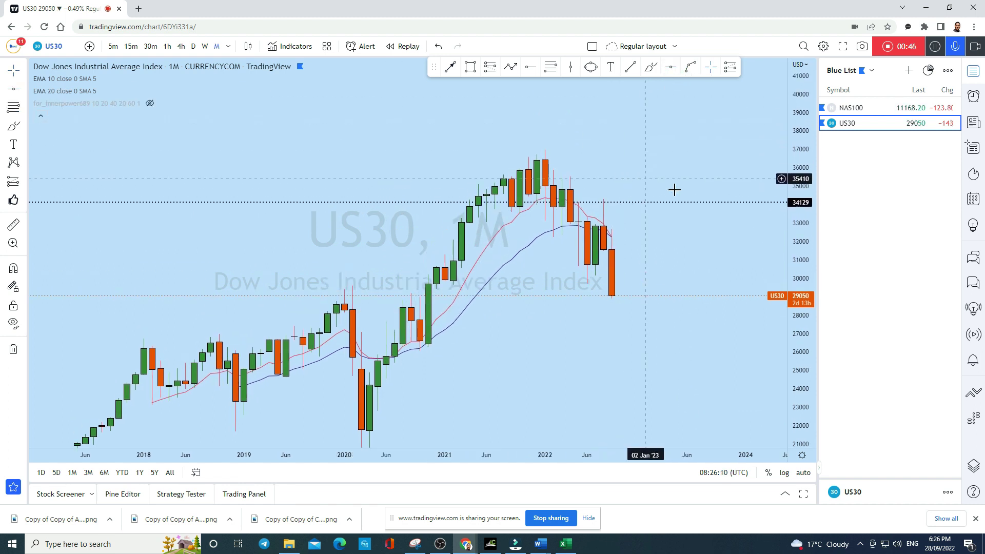
- Brush a circle at the top of the August 2022 wick and an arrow down to the latest price, and undo the marks
left_click_drag(797, 316, 796, 100)
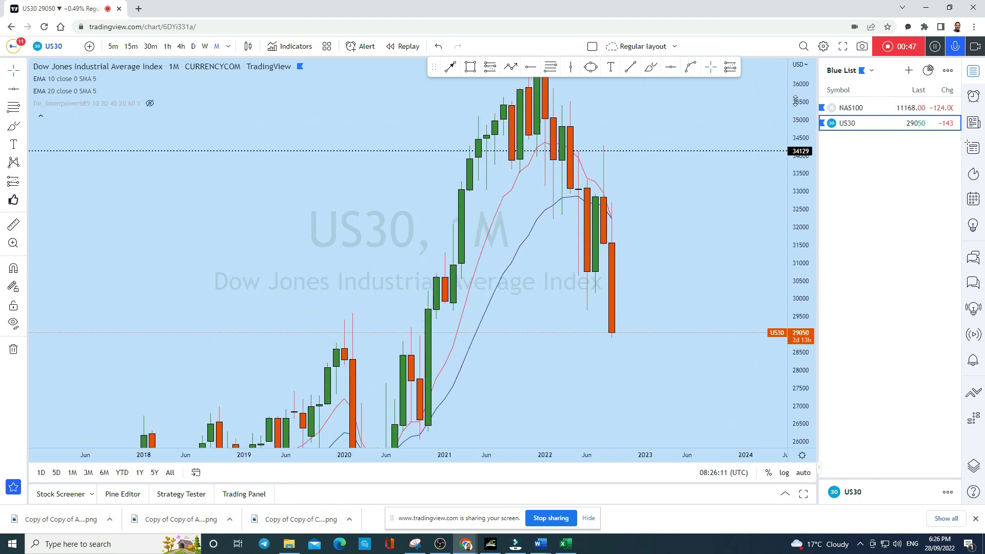
left_click(651, 67)
left_click_drag(606, 180, 605, 192)
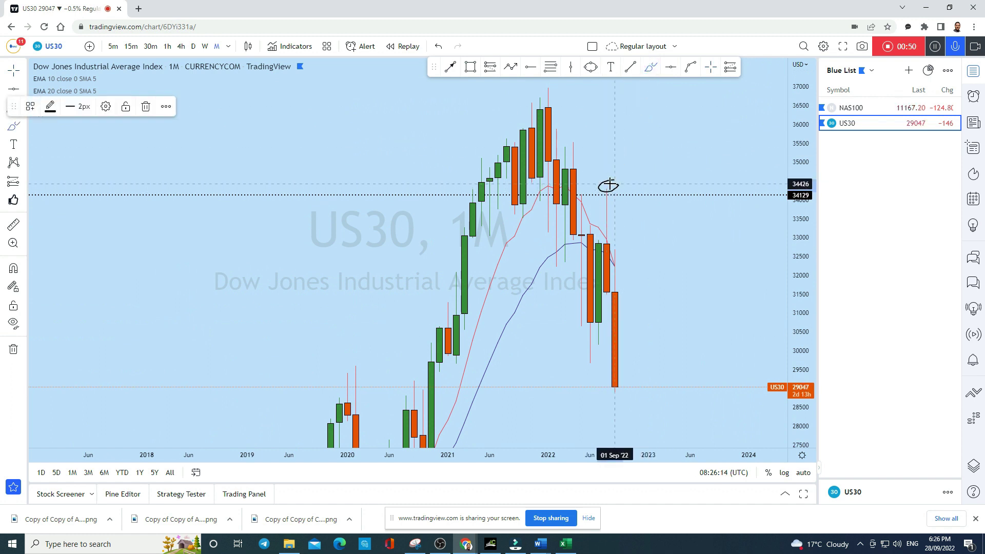
left_click(443, 46)
left_click_drag(598, 193, 601, 169)
mouse_move(612, 207)
left_mouse_down()
mouse_move(618, 385)
mouse_move(638, 380)
mouse_move(656, 408)
left_mouse_up()
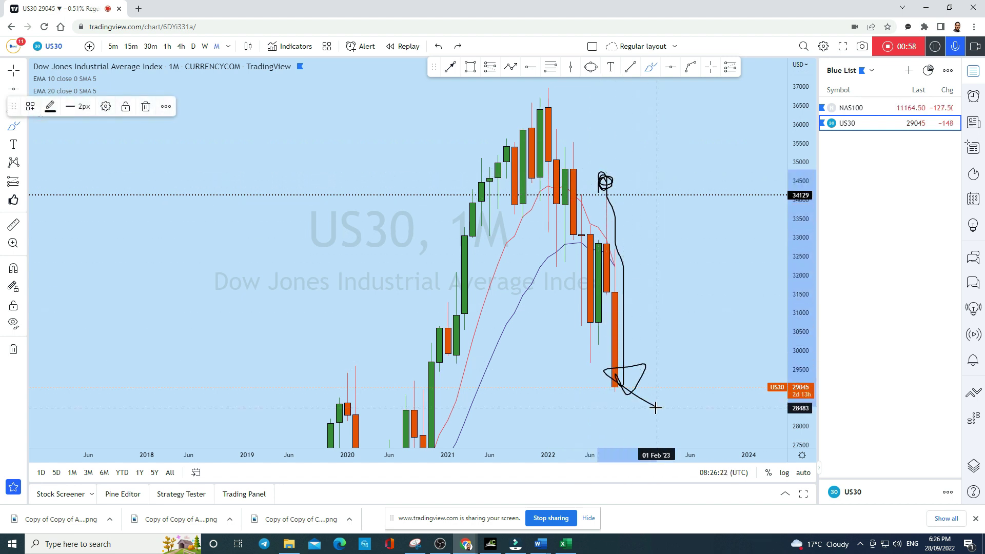
left_click(439, 46)
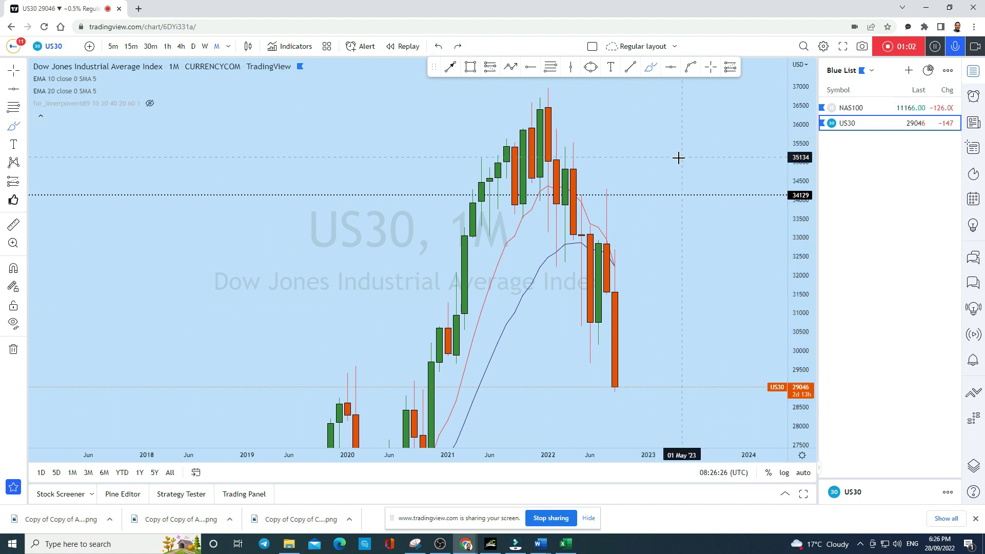
- Brush a vertical stroke down the August 2022 candle from about 34,200 to 31,500, and undo it
left_click(608, 189)
mouse_move(609, 188)
left_mouse_down()
mouse_move(607, 305)
mouse_move(606, 297)
left_mouse_up()
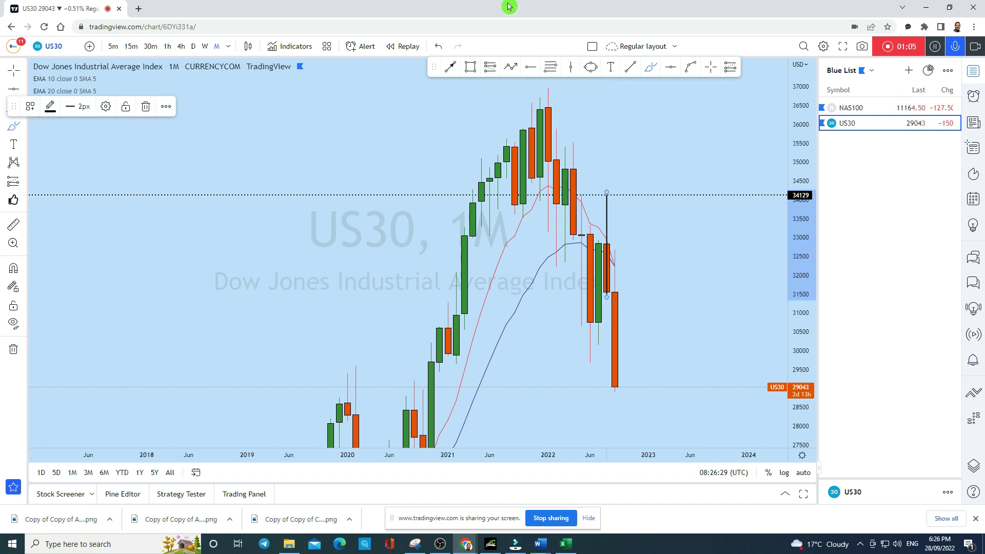
left_click(438, 46)
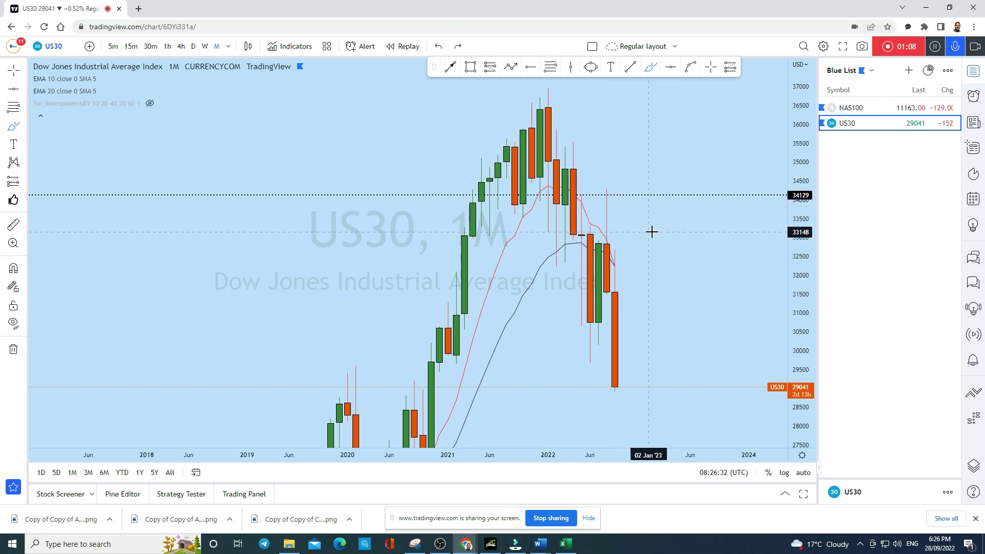
- Brush the September 2022 candle's pullback to about 32,700, circle its upper wick with a line down, and undo each mark
left_click_drag(611, 294, 629, 248)
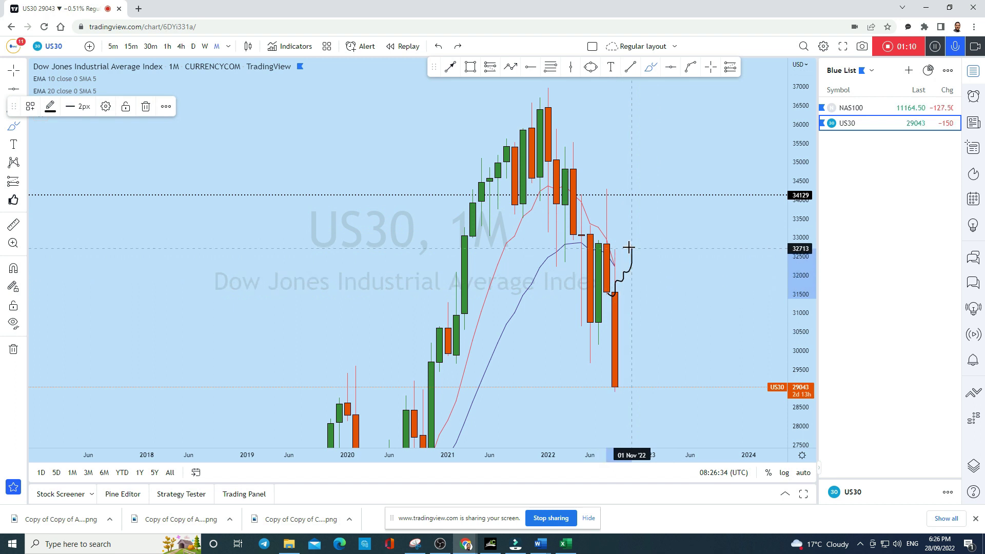
left_click(438, 47)
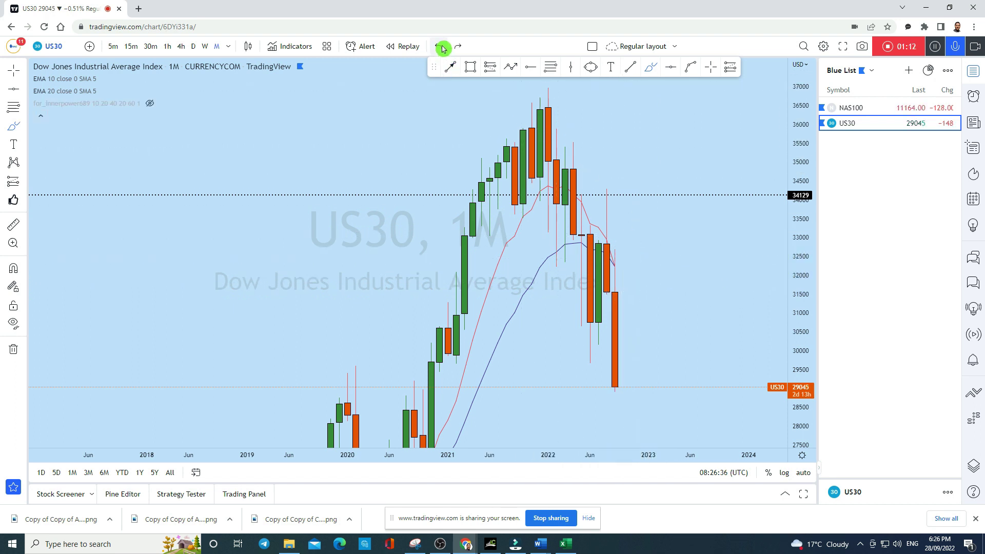
left_click_drag(624, 247, 624, 404)
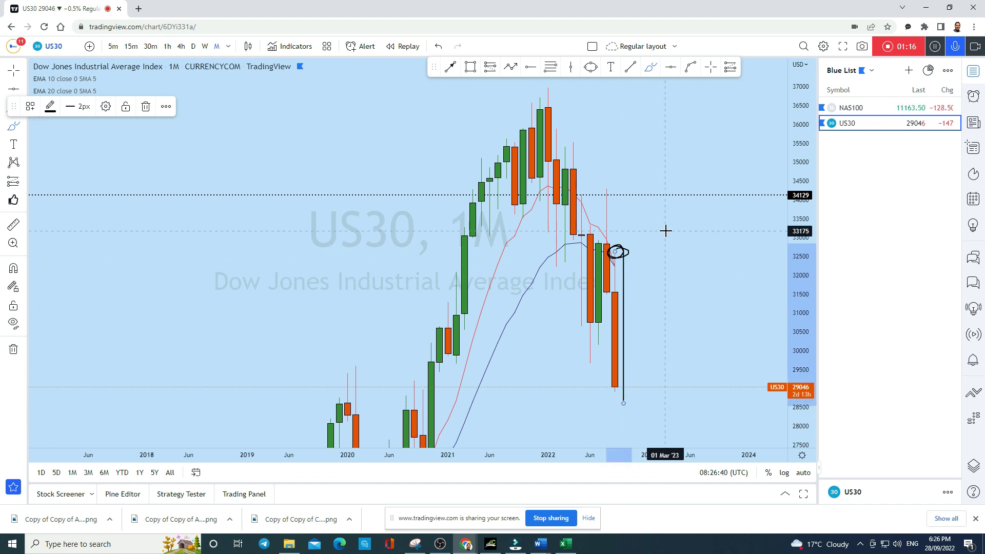
left_click(439, 46)
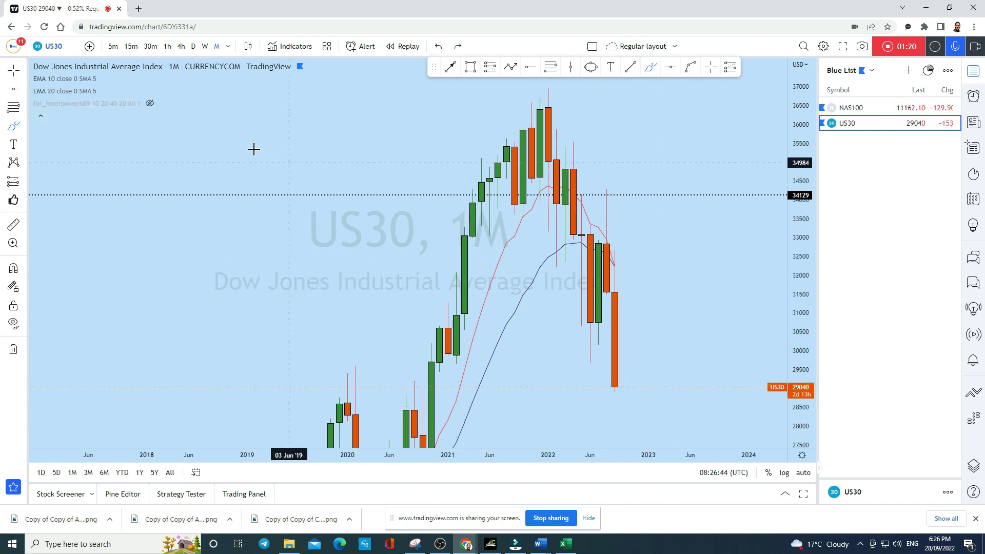
- Return to the crosshair cursor and switch the chart to the weekly timeframe
left_click(13, 71)
left_click_drag(684, 307, 662, 229)
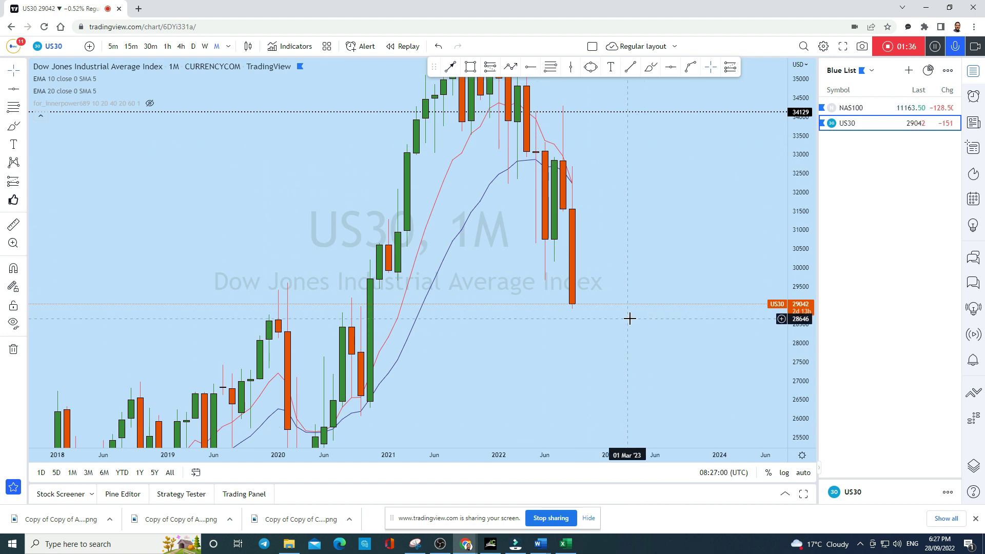
left_click(206, 50)
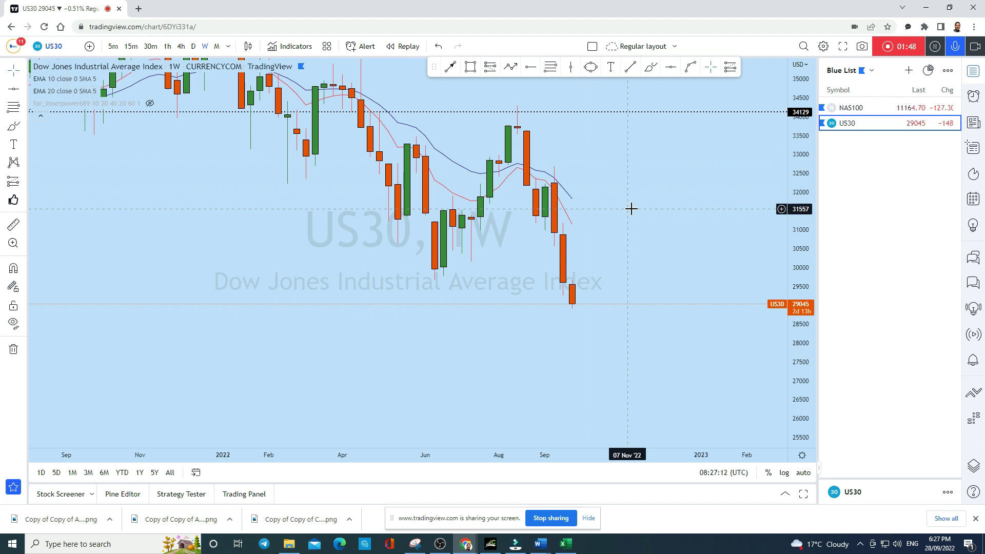
- Brush a trace of the weekly swings down to the latest candle, circle the early-September candles, and undo both marks
left_click(650, 67)
mouse_move(481, 230)
left_mouse_down()
mouse_move(481, 172)
mouse_move(508, 169)
mouse_move(529, 126)
mouse_move(539, 224)
mouse_move(560, 175)
mouse_move(572, 321)
left_mouse_up()
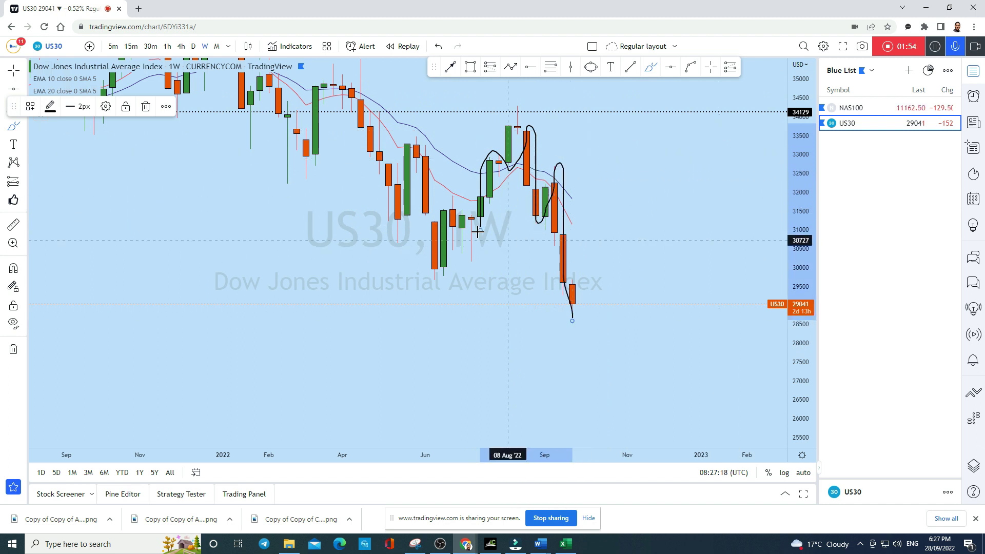
left_click(438, 46)
scroll(544, 189, "up", 2)
mouse_move(517, 164)
left_mouse_down()
mouse_move(511, 157)
mouse_move(494, 174)
mouse_move(514, 231)
mouse_move(516, 156)
left_mouse_up()
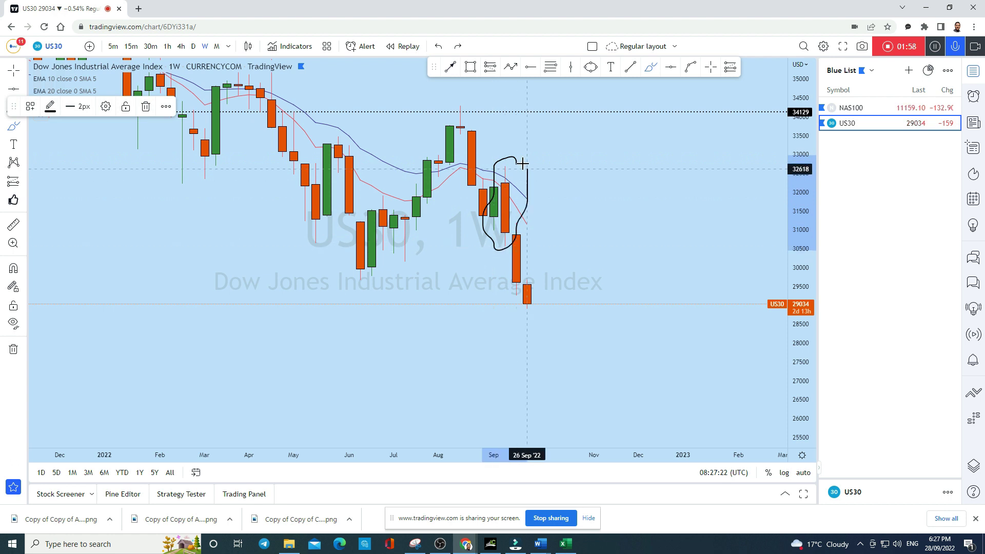
left_click(439, 46)
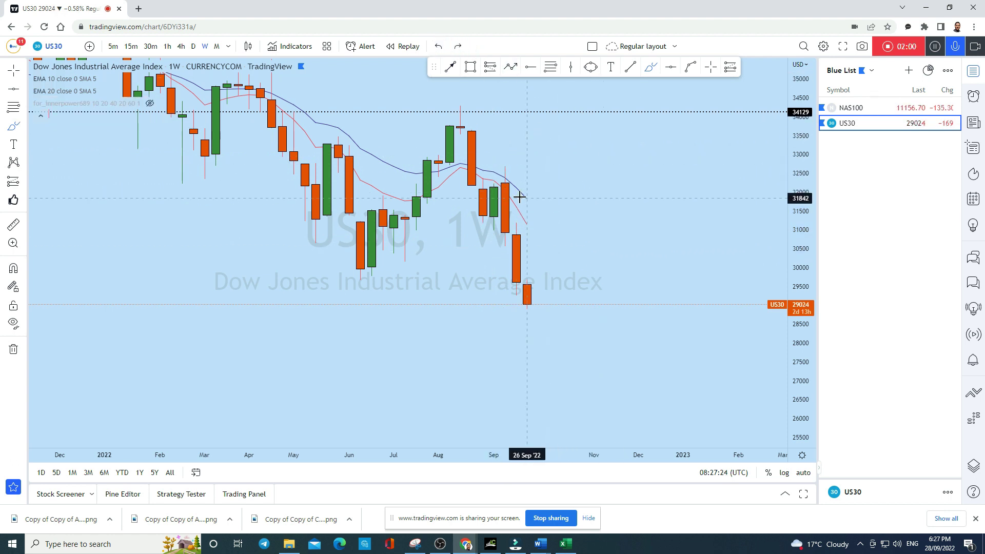
- Brush horizontal lines at about 32,200 and 30,900 and a zigzag arrow down to about 27,600, undoing the marks
left_click_drag(485, 183, 594, 186)
left_click_drag(486, 234, 665, 232)
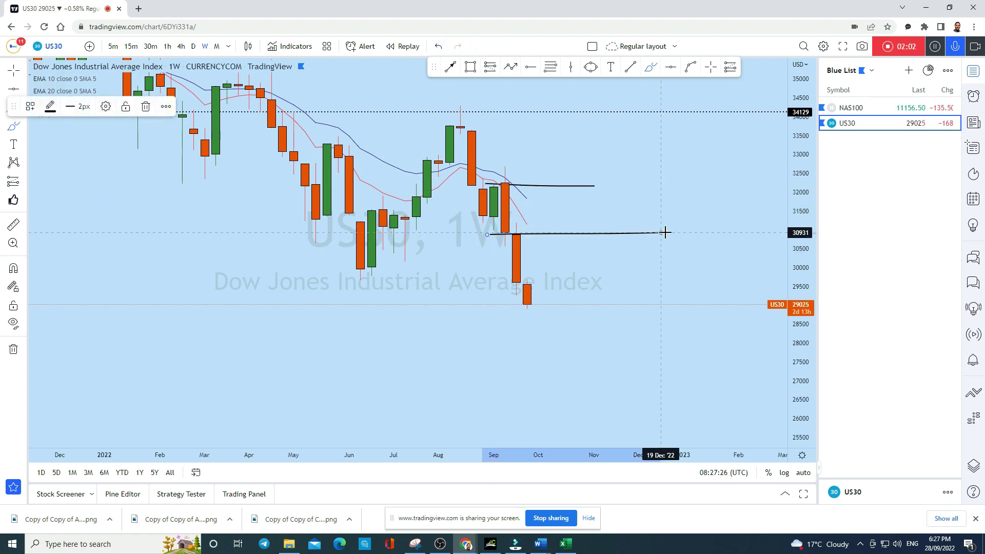
left_click(474, 68)
left_click(437, 46)
left_click(437, 45)
mouse_move(527, 233)
left_mouse_down()
mouse_move(550, 260)
mouse_move(561, 341)
mouse_move(550, 334)
mouse_move(583, 359)
left_mouse_up()
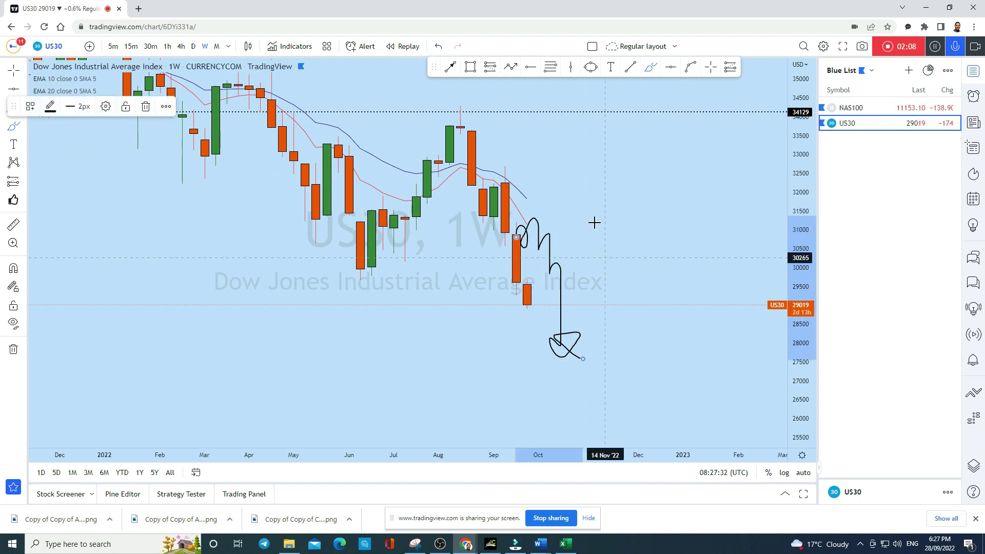
left_click(442, 49)
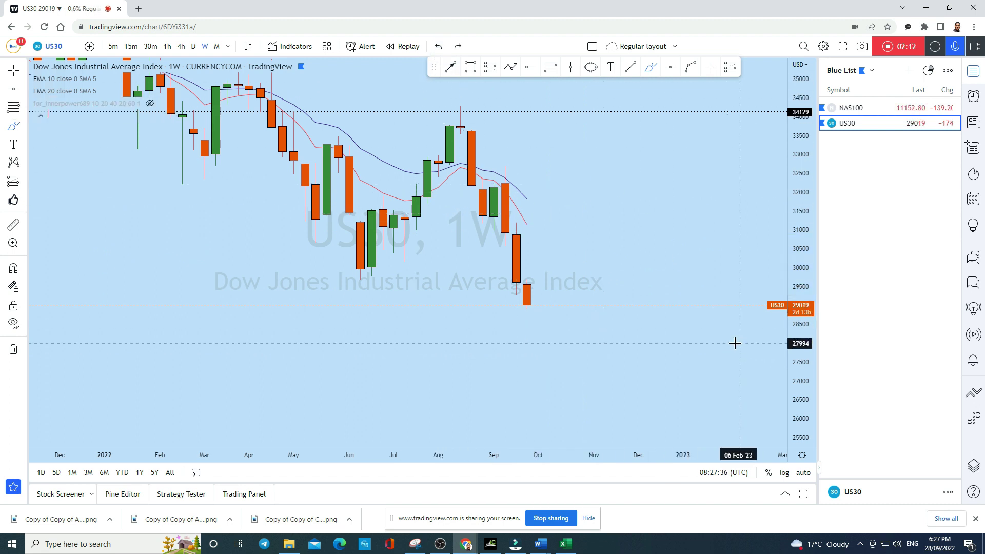
- Switch the chart to the daily timeframe and return to the crosshair cursor
scroll(729, 323, "down", 1)
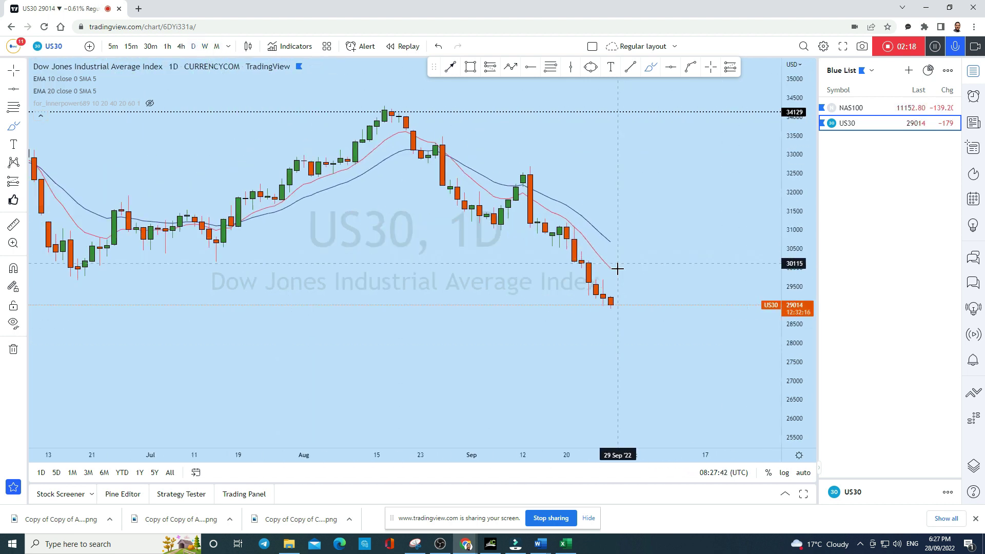
left_click(14, 71)
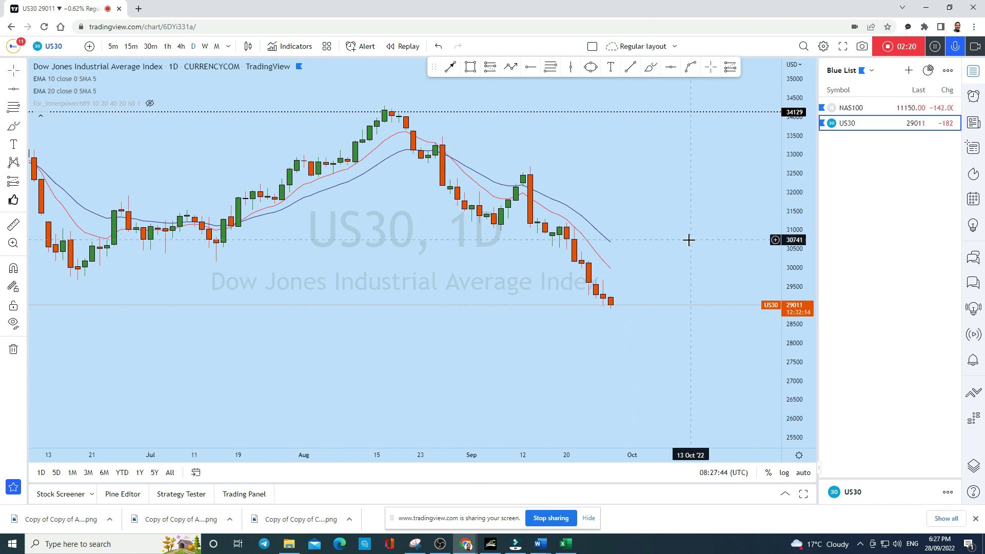
left_click_drag(688, 239, 689, 214)
left_click_drag(805, 378, 798, 119)
scroll(691, 217, "up", 2)
left_click_drag(647, 200, 655, 267)
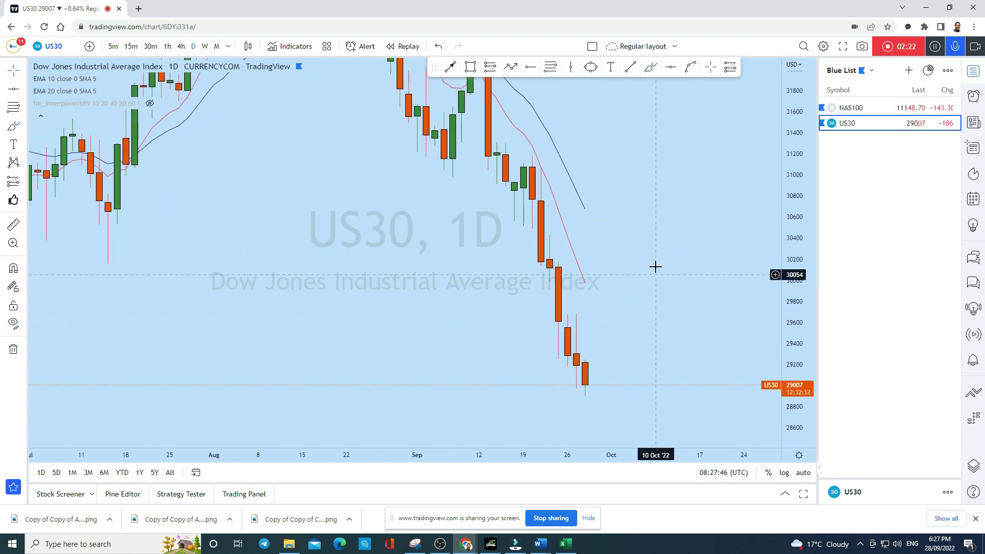
- Brush the late-September daily decline as a looping arrow from about 30,800 down to 28,800, undoing the strokes
left_click(651, 67)
mouse_move(540, 155)
left_mouse_down()
mouse_move(520, 159)
mouse_move(532, 154)
mouse_move(536, 250)
left_mouse_up()
left_click(438, 47)
mouse_move(541, 199)
left_mouse_down()
mouse_move(576, 324)
mouse_move(602, 391)
mouse_move(619, 380)
mouse_move(620, 407)
left_mouse_up()
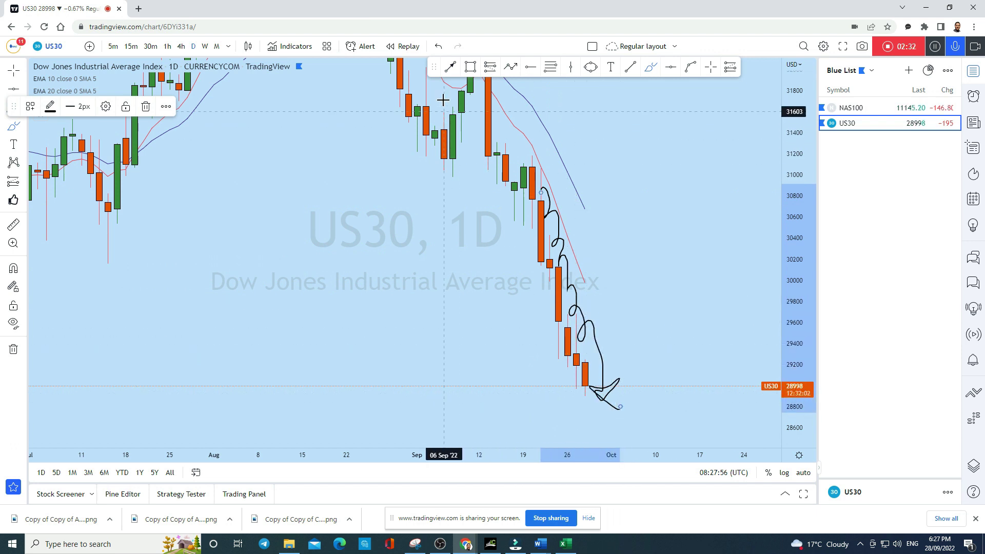
left_click(437, 48)
- Brush a circle around the 27 September daily candle at about 29,300, and undo it
mouse_move(582, 350)
left_mouse_down()
mouse_move(591, 357)
mouse_move(559, 350)
left_mouse_up()
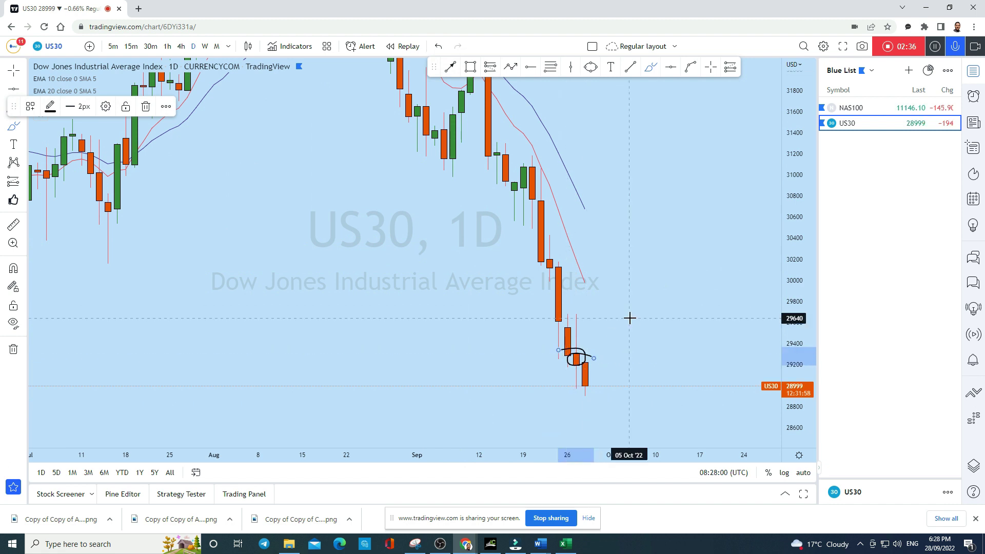
right_click(644, 209)
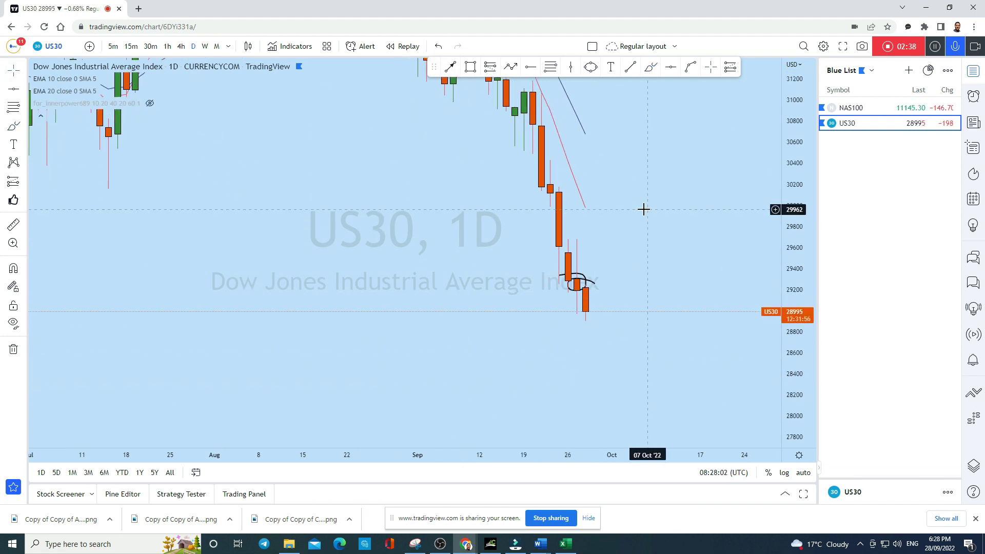
left_click(441, 48)
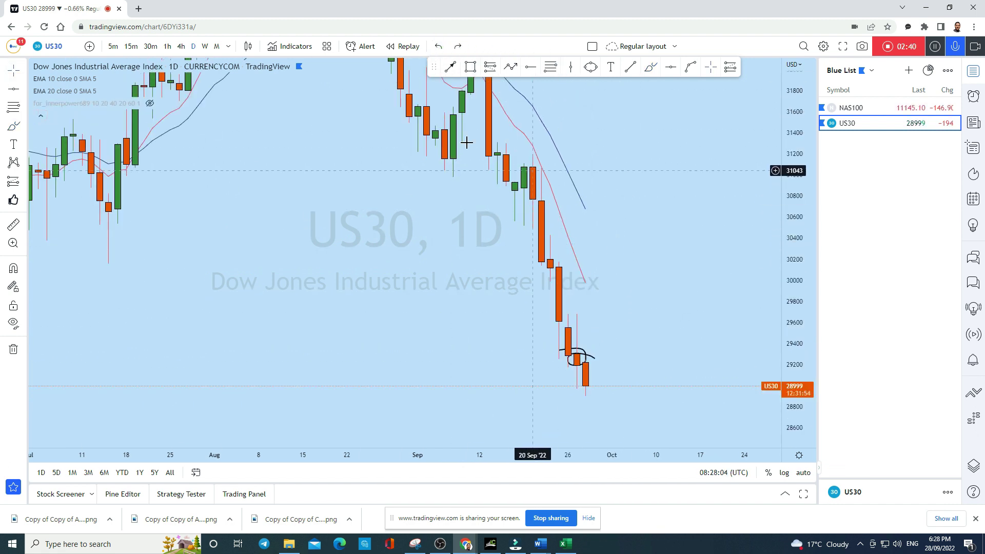
left_click(439, 49)
- Brush a horizontal line along the latest daily wick highs at about 29,660, and undo it
left_click(24, 72)
left_click_drag(625, 297, 622, 180)
scroll(630, 183, "up", 2)
left_click(651, 67)
left_click_drag(488, 200, 644, 198)
left_click(440, 46)
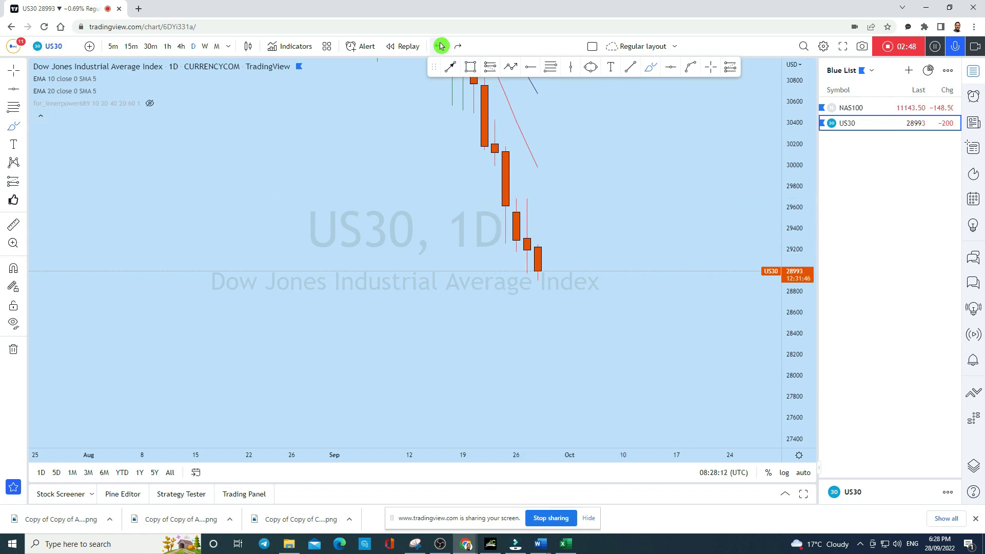
- Brush a horizontal line at about 29,200 and an arrow falling from it towards 28,600, and undo both
left_click_drag(790, 366, 775, 92)
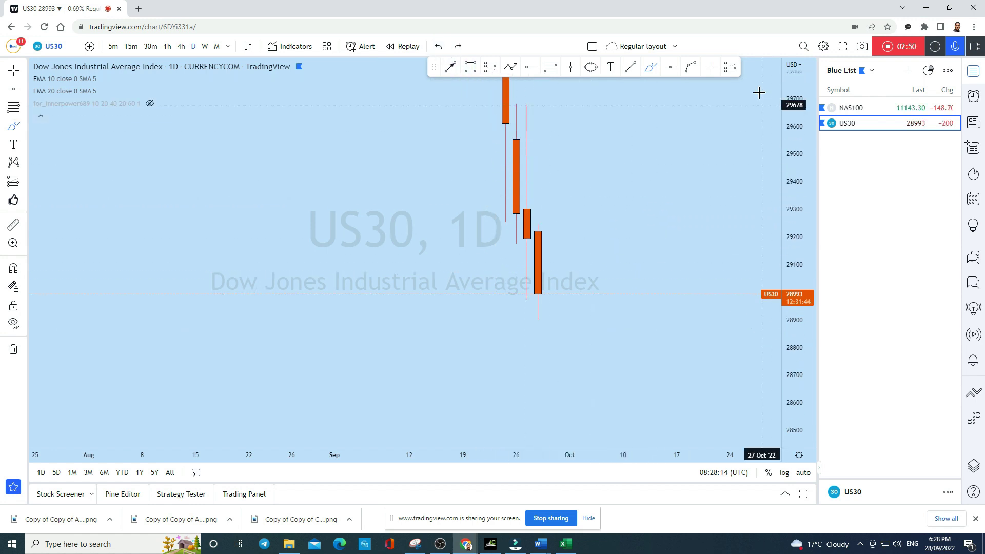
mouse_move(518, 240)
left_mouse_down()
mouse_move(623, 234)
mouse_move(548, 240)
mouse_move(587, 389)
mouse_move(646, 407)
left_mouse_up()
left_click_drag(699, 422, 708, 424)
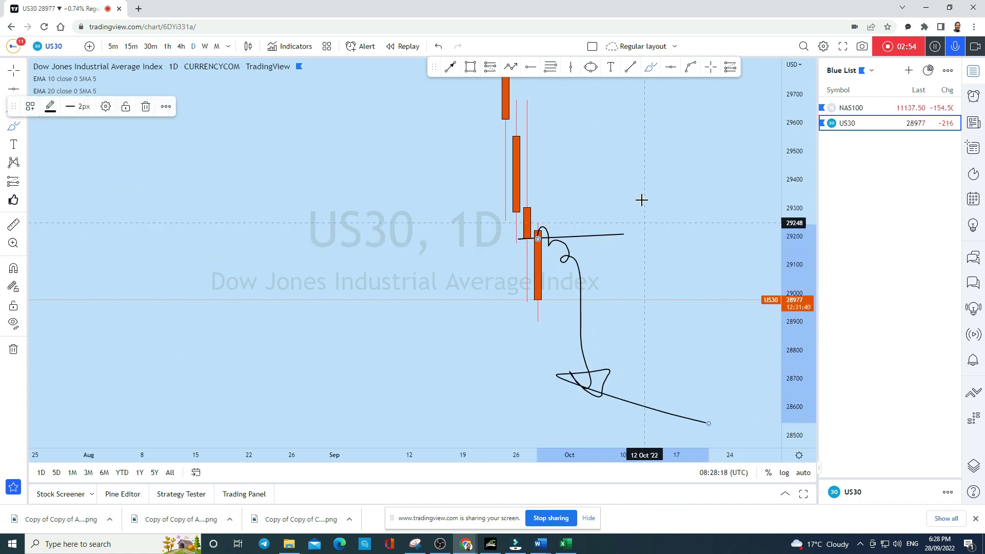
left_click(439, 47)
left_click(438, 46)
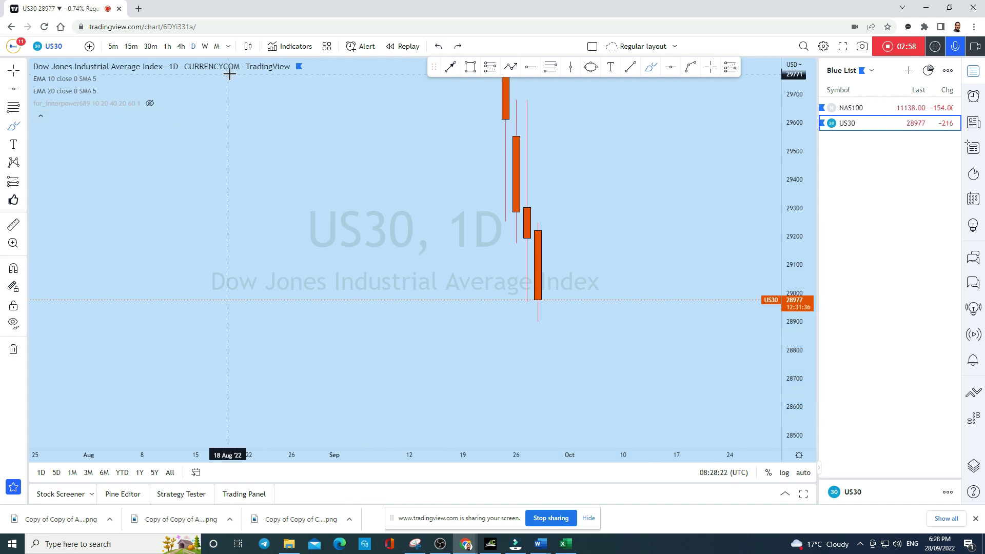
- Switch the chart to the 4-hour timeframe
left_click(183, 47)
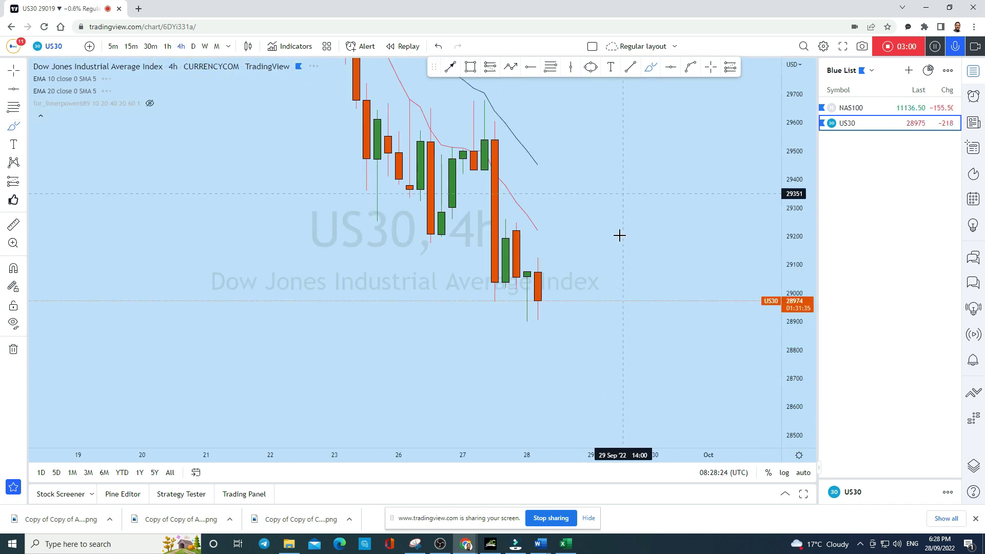
- Brush loops around the opens of the latest 4-hour candles at about 29,070, undoing each one
left_click_drag(520, 272, 521, 274)
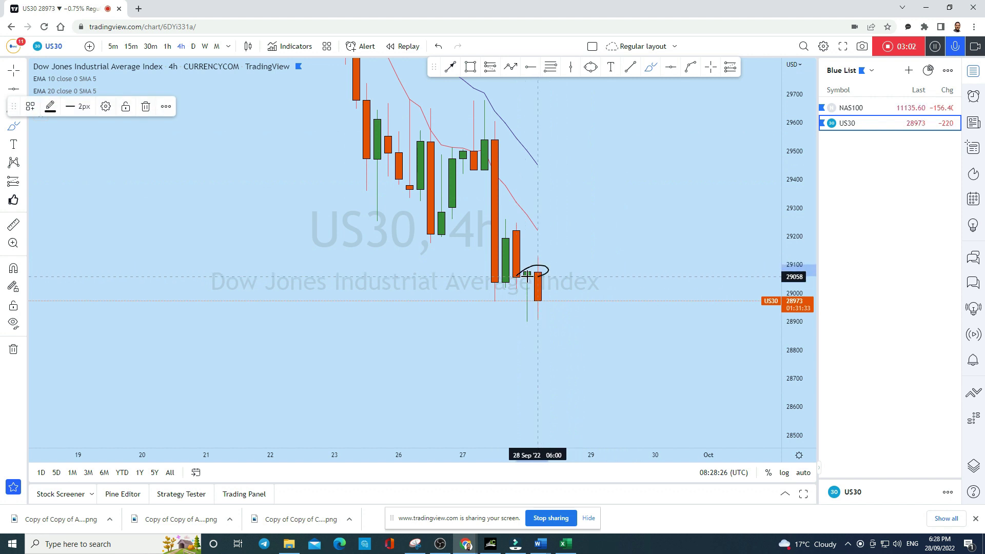
left_click(441, 47)
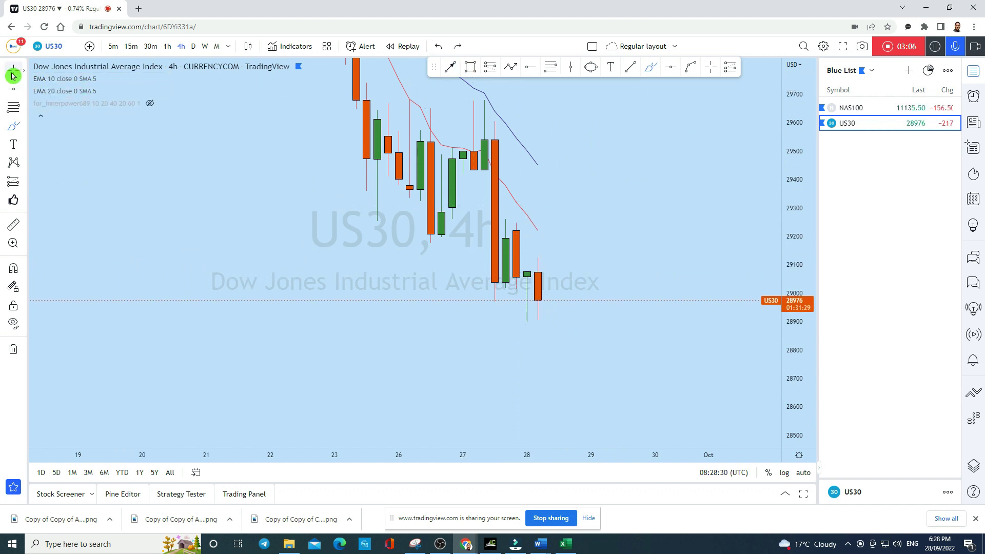
scroll(640, 207, "up", 4)
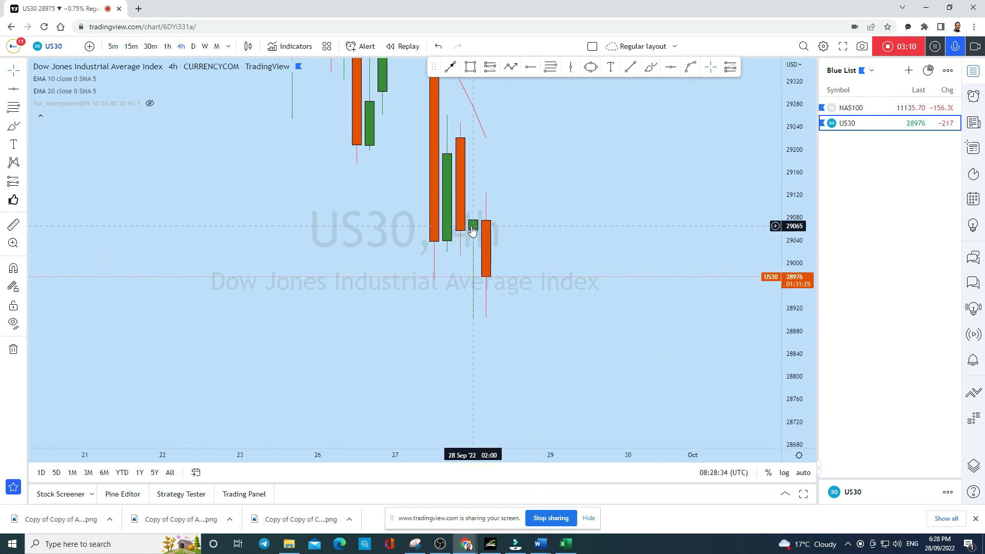
left_click(645, 73)
left_click_drag(485, 220, 460, 220)
left_click(439, 46)
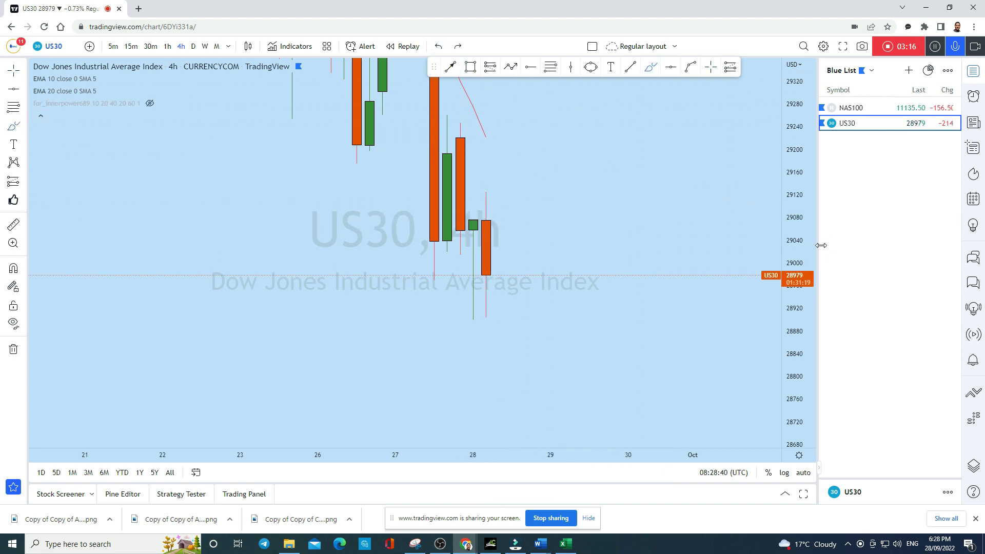
- Brush a circle at the 27 September swing high near 29,700 and a line down the large bearish candle to about 28,920, and undo them
scroll(705, 398, "down", 2)
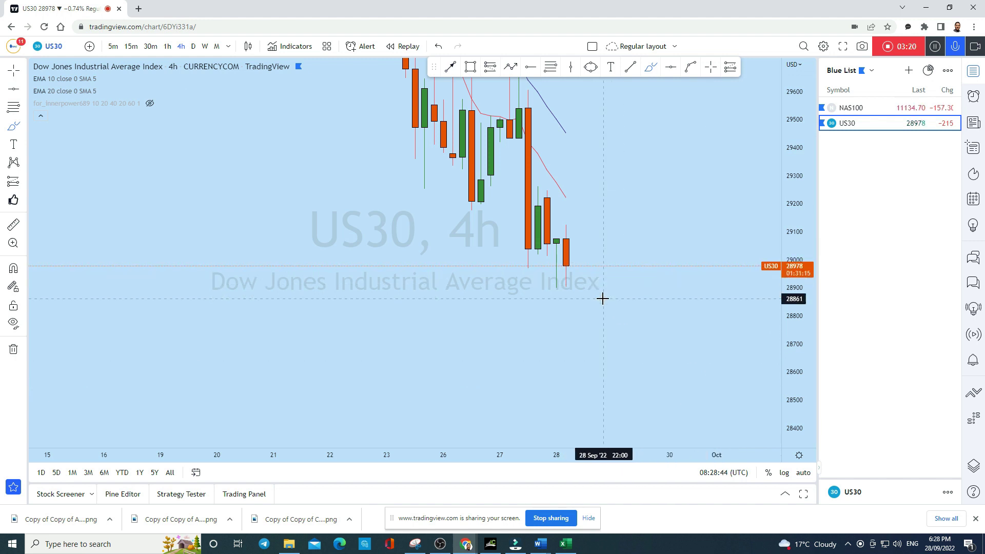
left_click_drag(787, 227, 787, 260)
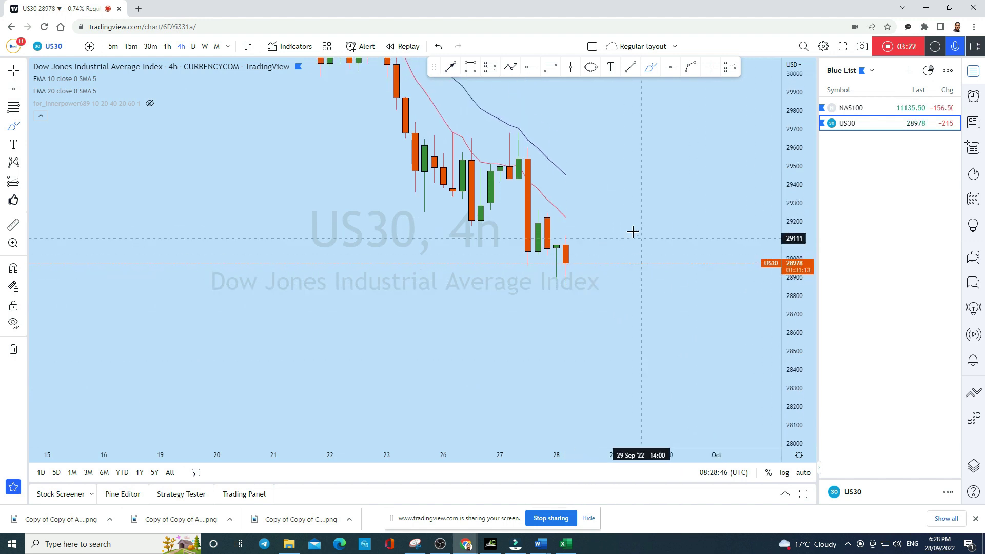
left_click(641, 68)
left_click_drag(528, 131, 502, 128)
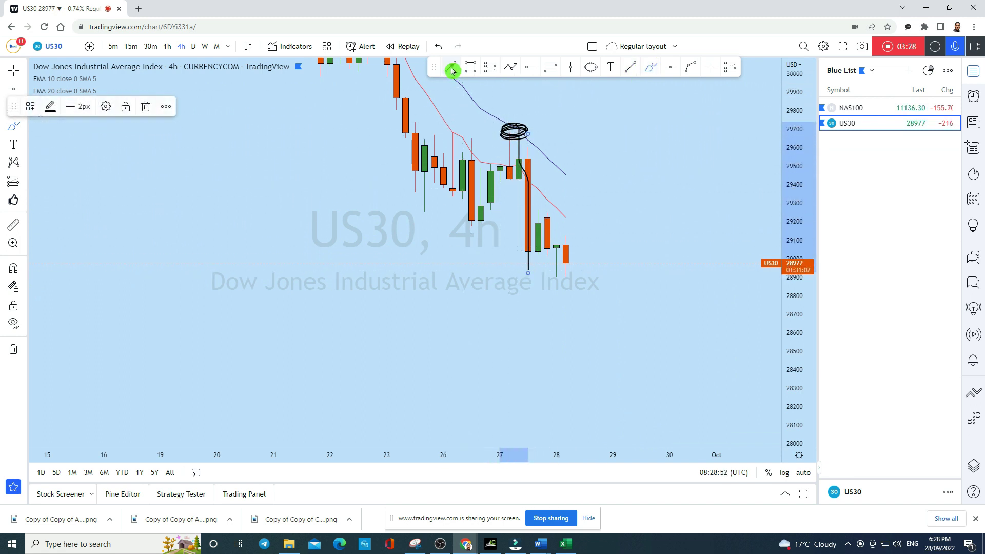
left_click(439, 46)
left_click_drag(528, 152, 528, 273)
left_click(439, 46)
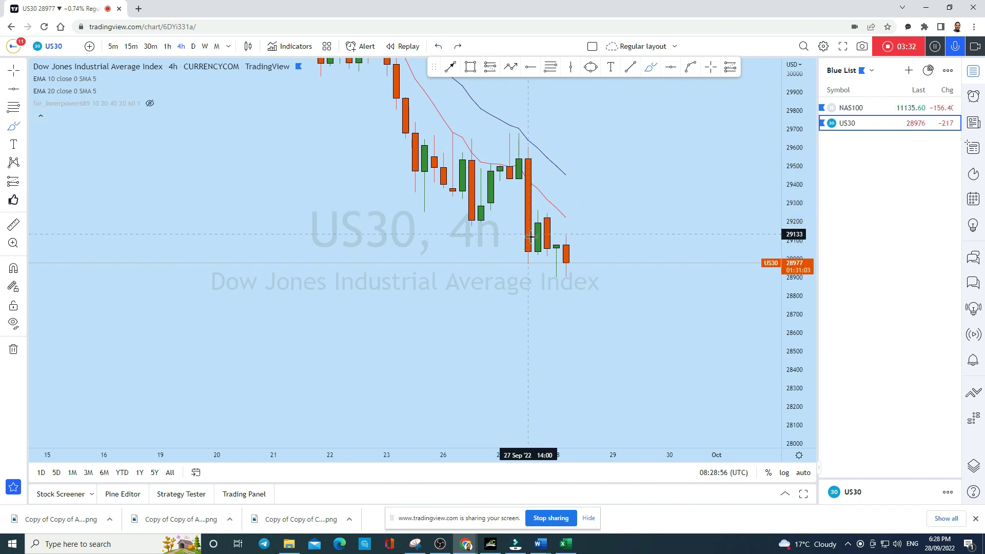
- Brush a zigzag pullback rising to about 29,270 and a stroke falling from about 29,060 to 28,830, undoing each
left_click_drag(529, 251, 538, 239)
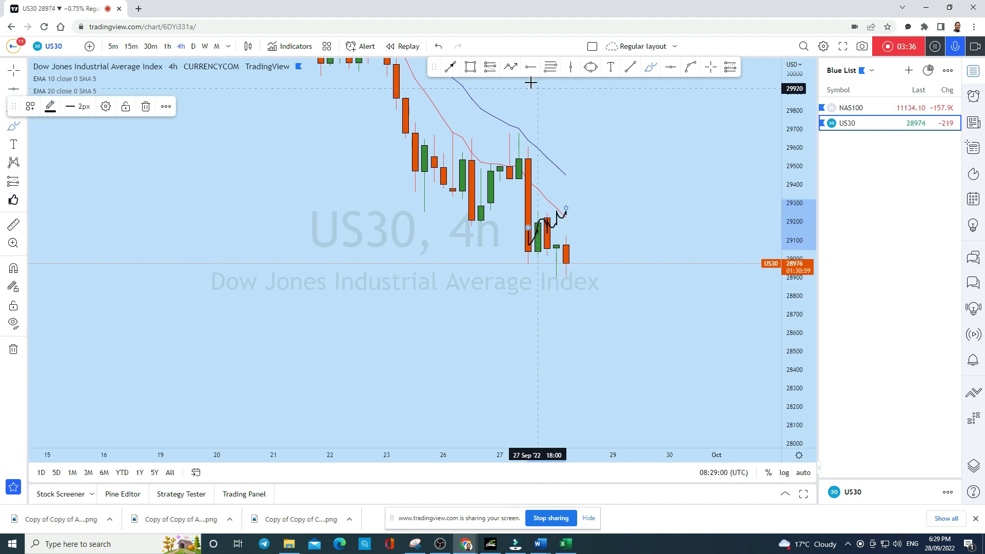
left_click(439, 46)
left_click_drag(557, 247, 551, 289)
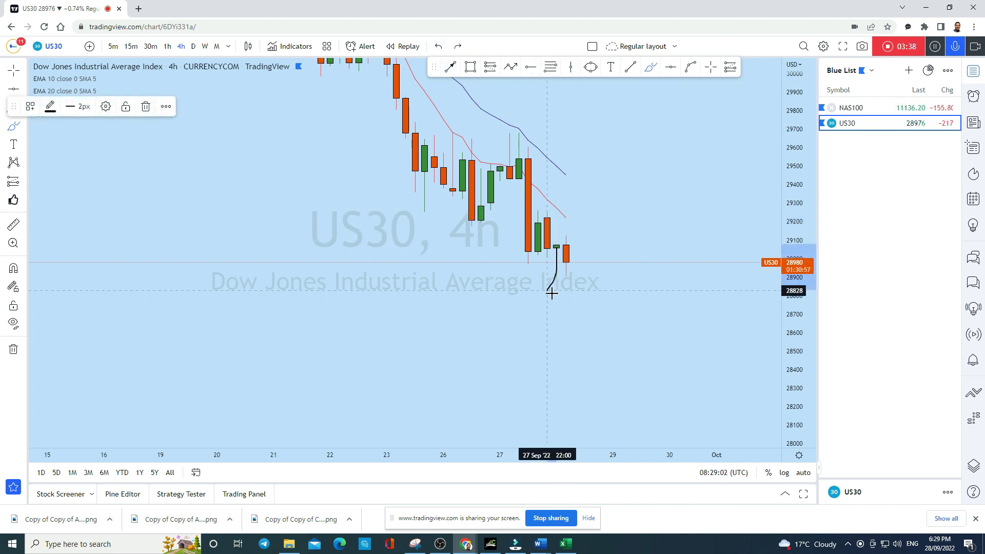
left_click(437, 46)
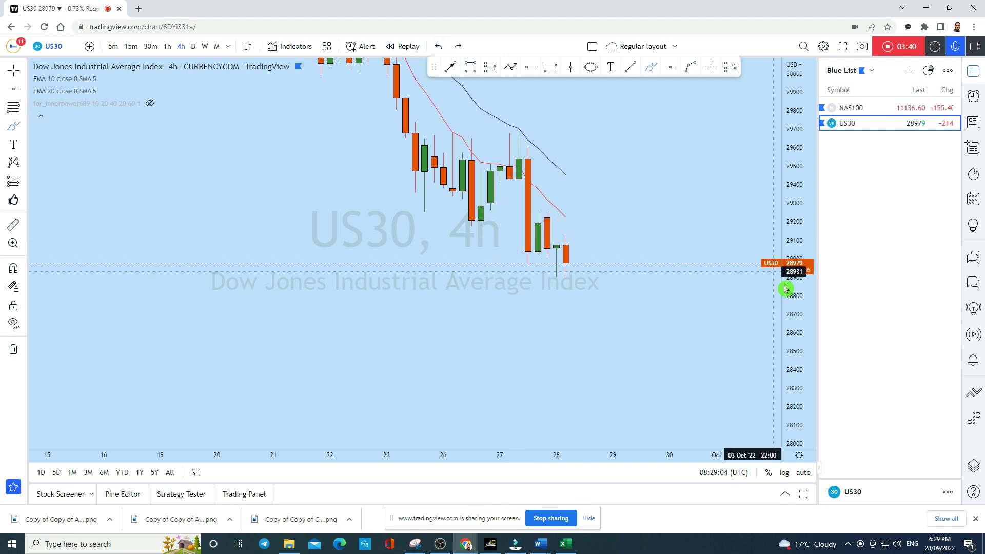
- Brush two parallel rising lines enclosing the latest 4-hour pullback, the lower from about 29,000 and the upper from about 29,130
left_click_drag(796, 352, 795, 215)
scroll(513, 224, "up", 3)
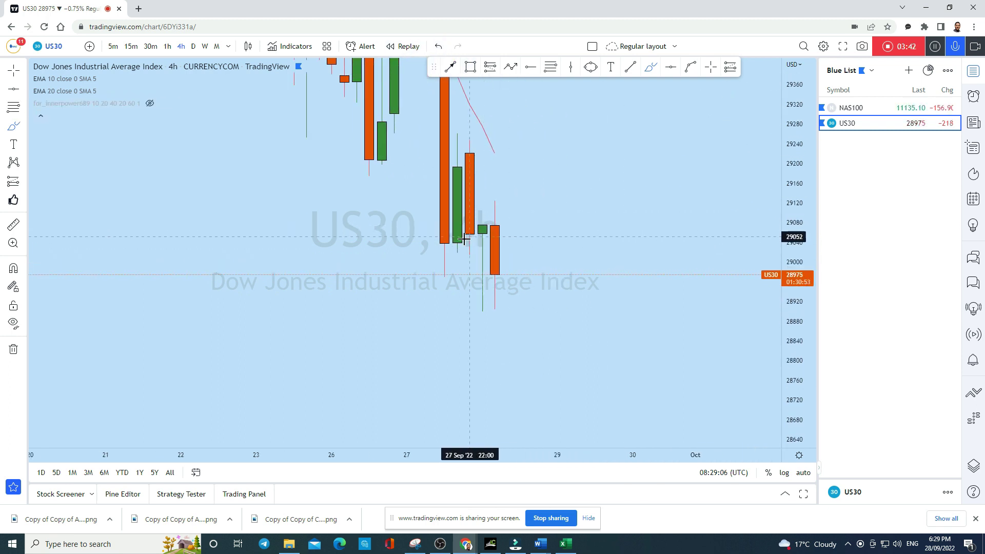
left_click_drag(433, 265, 570, 171)
left_click_drag(383, 197, 548, 118)
scroll(611, 233, "down", 4)
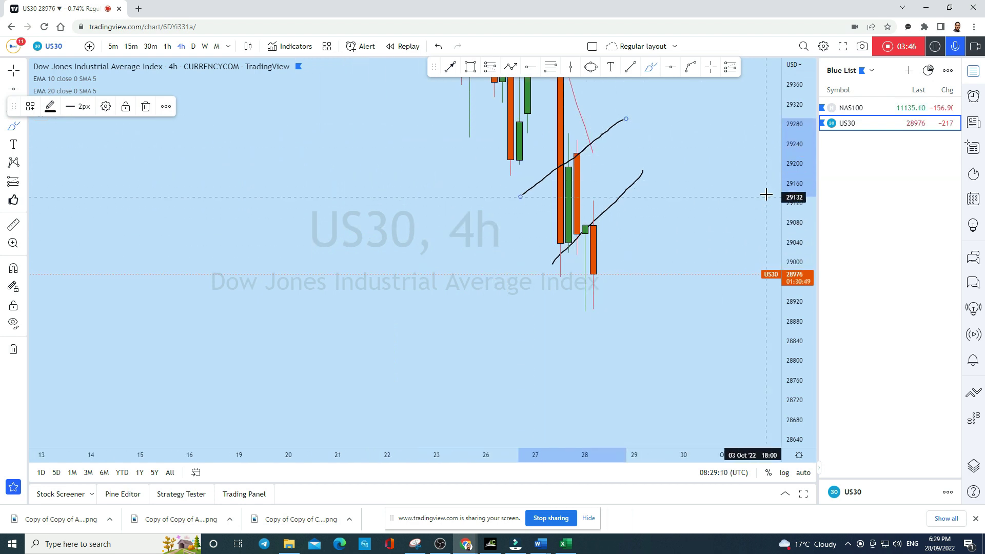
left_click_drag(796, 165, 585, 199)
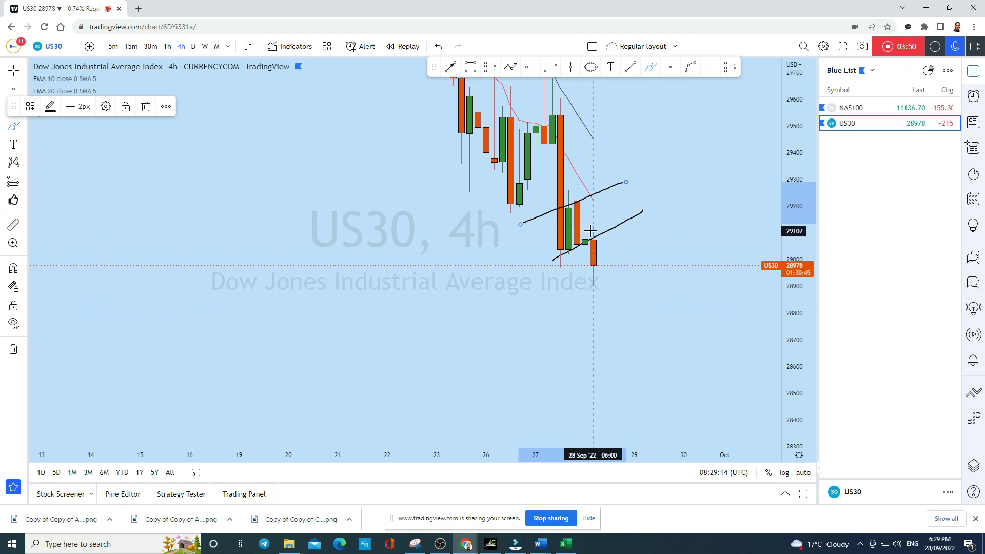
- Brush a circle at about 29,125 and near-horizontal lines extending past the latest candle, and undo all the channel markings
mouse_move(589, 226)
left_mouse_down()
mouse_move(595, 221)
mouse_move(573, 241)
mouse_move(655, 229)
left_mouse_up()
left_click_drag(563, 243, 726, 232)
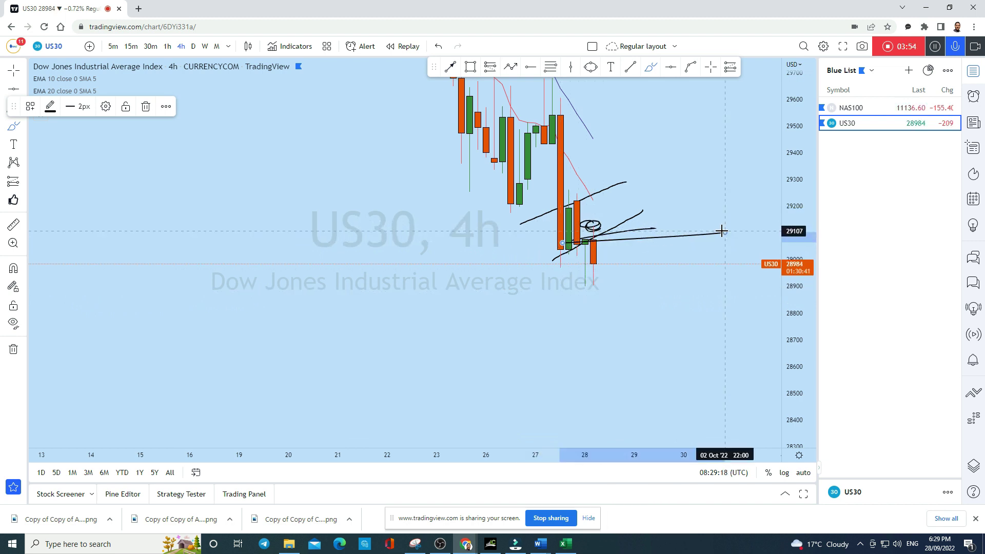
left_click(439, 47)
left_click(439, 46)
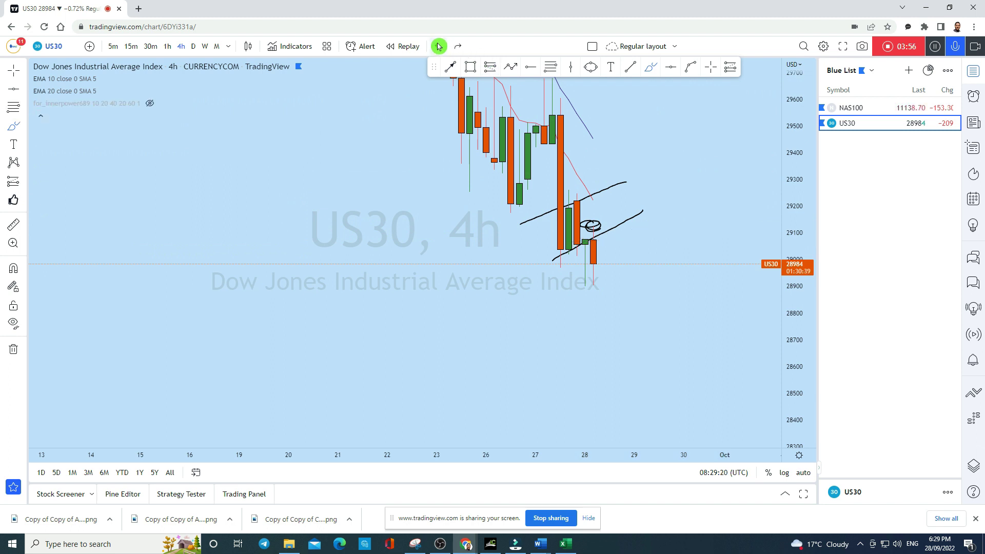
left_click(439, 46)
- Brush a curving arrow from about 29,070 down to about 28,800, and undo it
mouse_move(586, 230)
left_mouse_down()
mouse_move(595, 223)
mouse_move(609, 241)
mouse_move(623, 358)
mouse_move(648, 332)
left_mouse_up()
left_click_drag(586, 363, 659, 379)
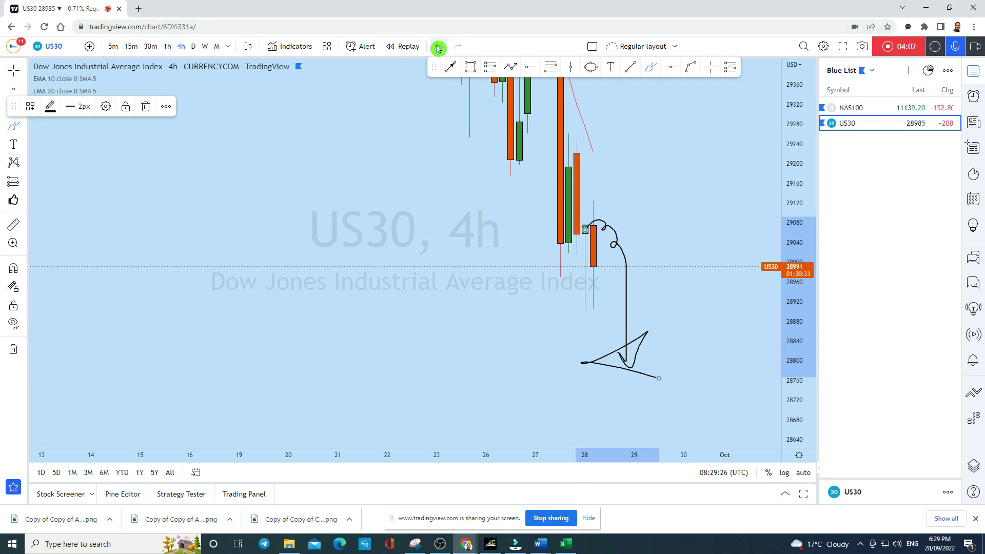
left_click(438, 47)
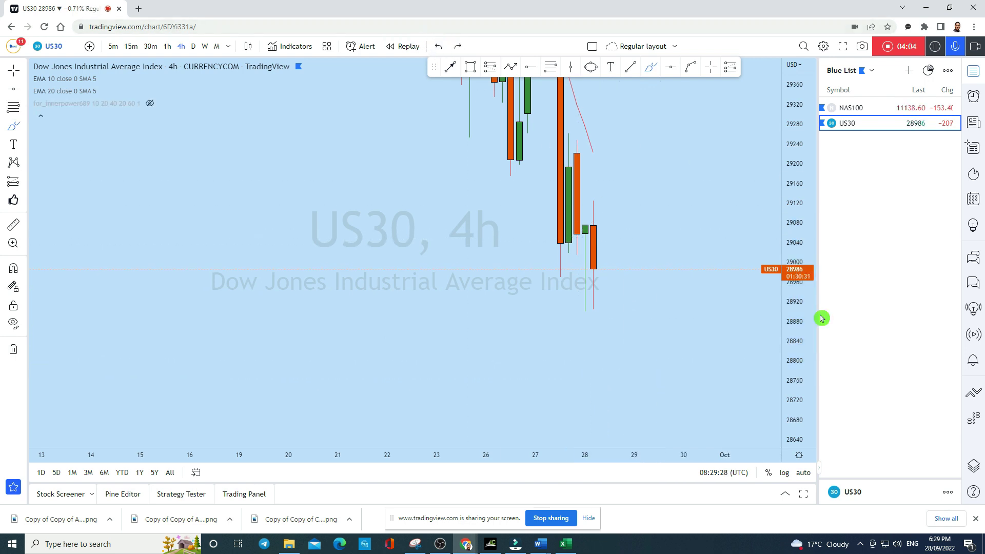
- Place horizontal lines at 29,126 on the latest candle's wick high and at 29,057 near the recent candle bodies
left_click_drag(810, 308, 806, 297)
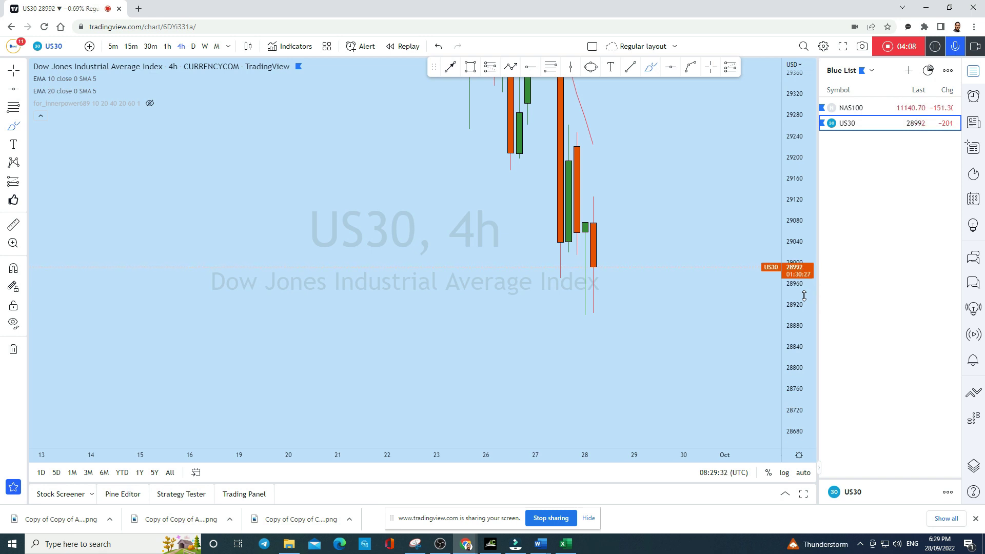
scroll(708, 215, "up", 2)
left_click(671, 67)
left_click(406, 211)
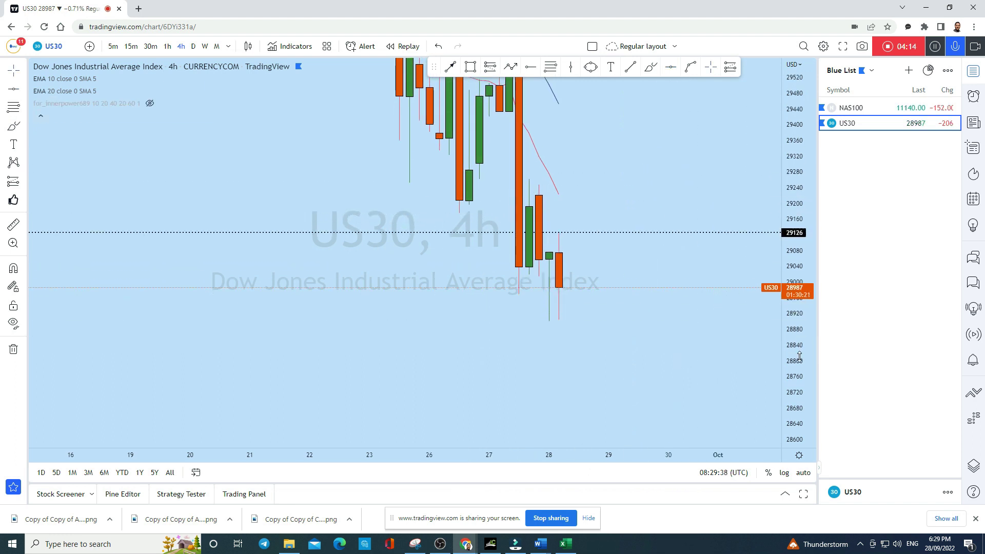
left_click_drag(800, 355, 758, 291)
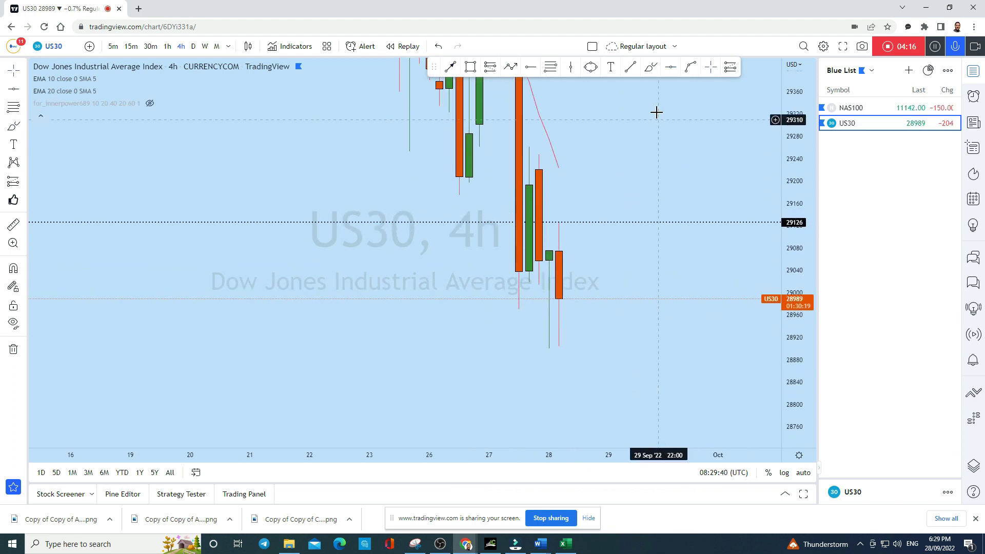
left_click(671, 71)
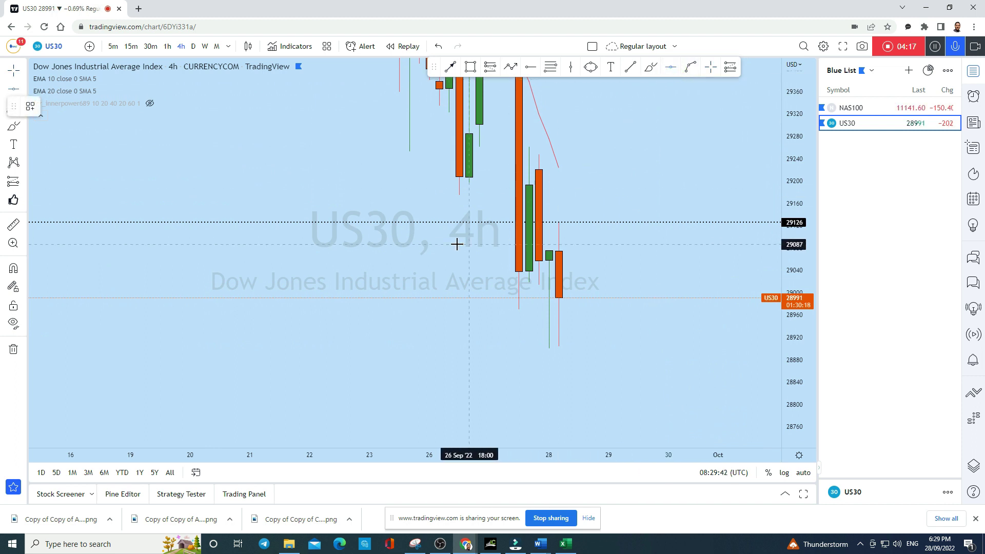
left_click(413, 261)
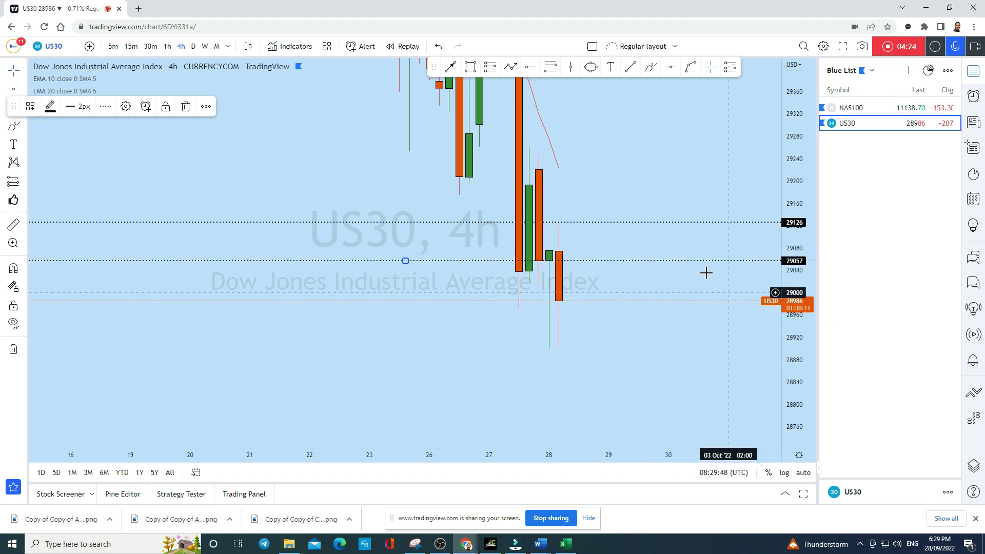
- Brush a zigzag from the current price up to the 29,057 line, and undo it
left_click(650, 67)
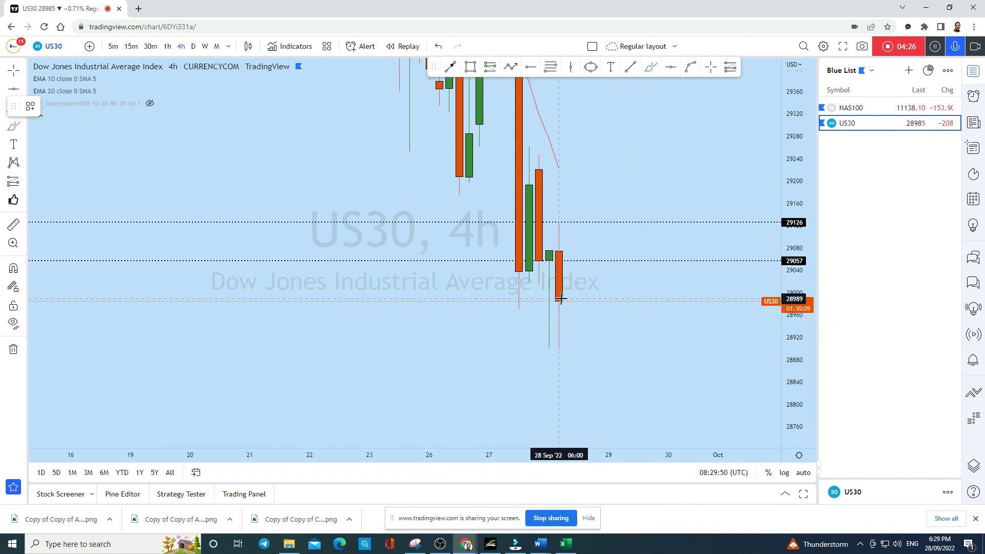
left_click_drag(561, 299, 578, 278)
left_click(439, 46)
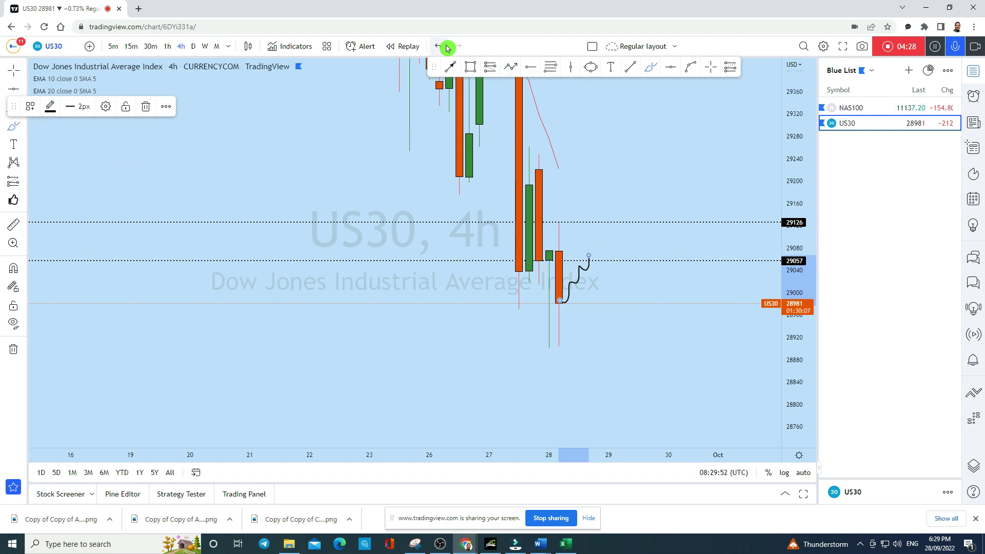
- Draw a circle on the 29,057 line just after the latest candle and an arrow from it down to 28,831
left_click(592, 70)
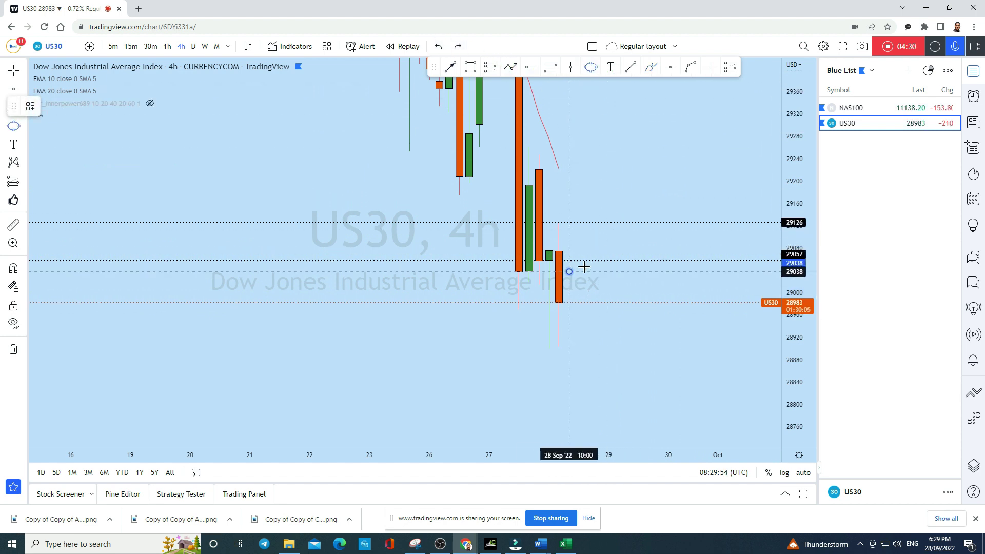
left_click_drag(583, 267, 607, 270)
left_click_drag(714, 171, 528, 154)
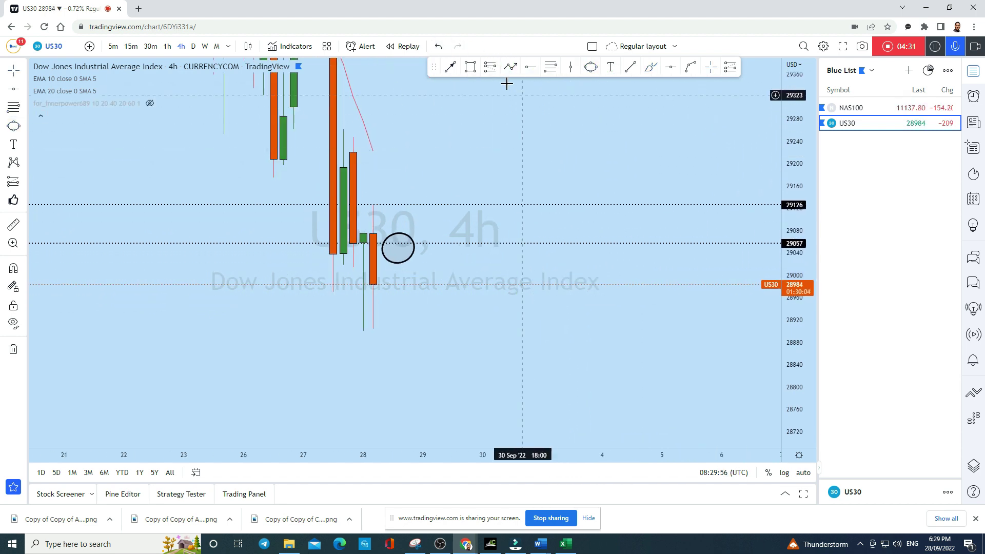
left_click(450, 66)
left_click_drag(403, 245, 443, 369)
scroll(722, 355, "down", 1)
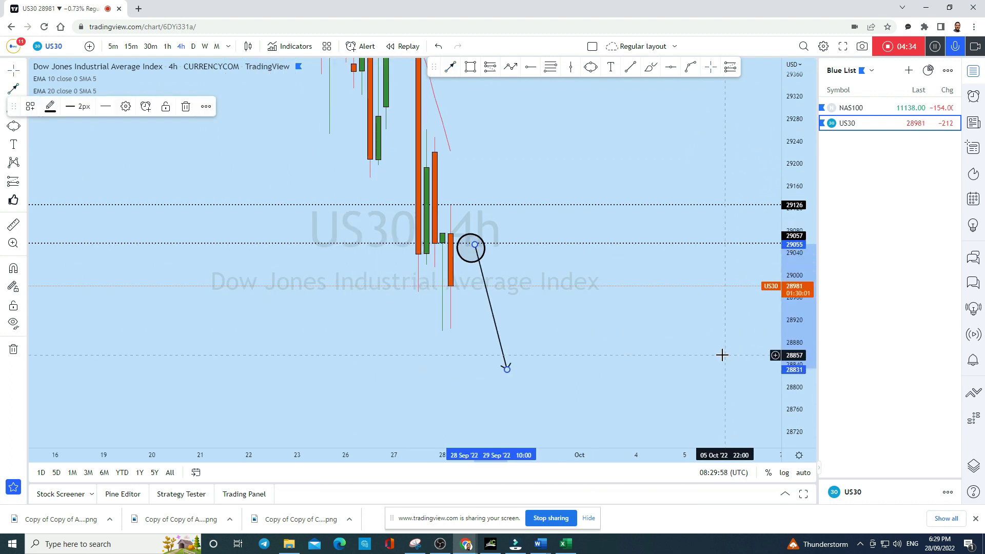
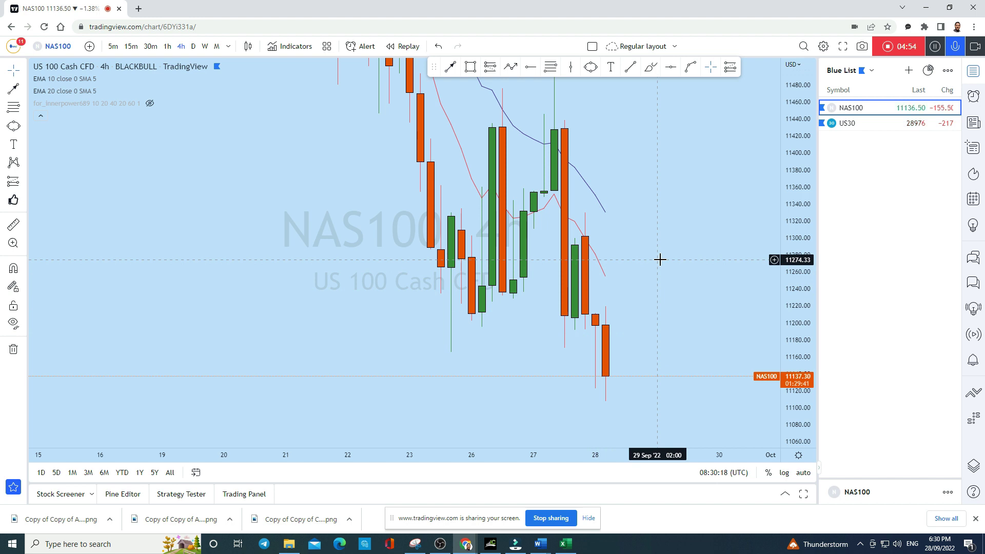
- Switch the NAS100 chart to the monthly timeframe and fit its price scale to the candles
scroll(660, 259, "down", 3)
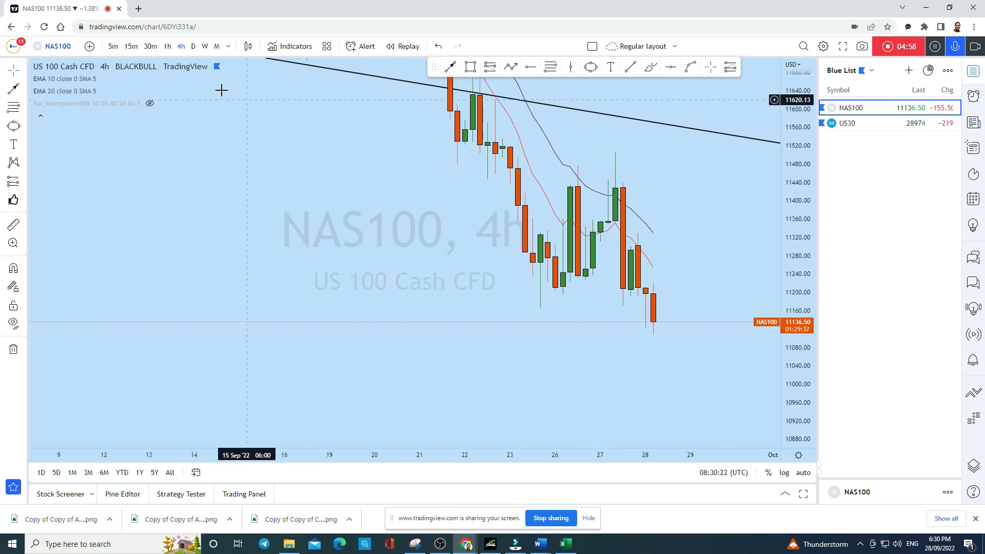
left_click(217, 46)
left_click_drag(799, 232, 788, 446)
left_click_drag(796, 208, 780, 448)
scroll(711, 374, "up", 2)
scroll(711, 375, "up", 1)
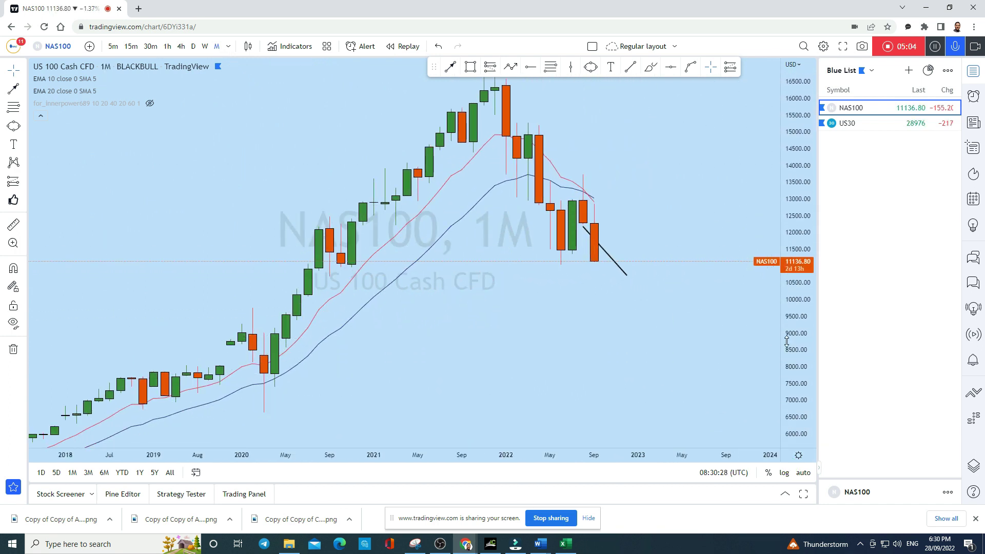
- Brush a horizontal line at about 12,900 across the 2022 monthly candles, and undo it together with the price-scale change
left_click_drag(786, 339, 784, 251)
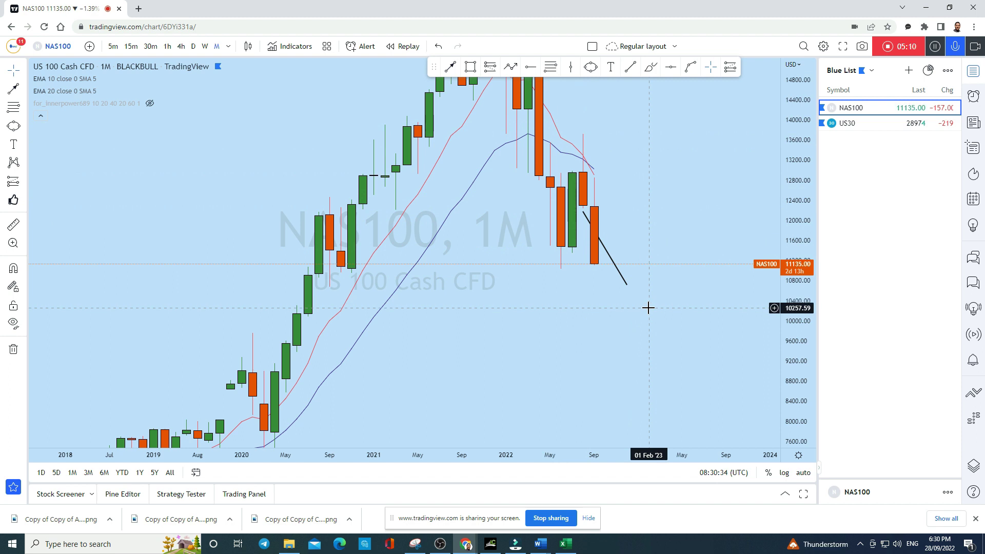
left_click(650, 64)
left_click_drag(486, 175, 682, 177)
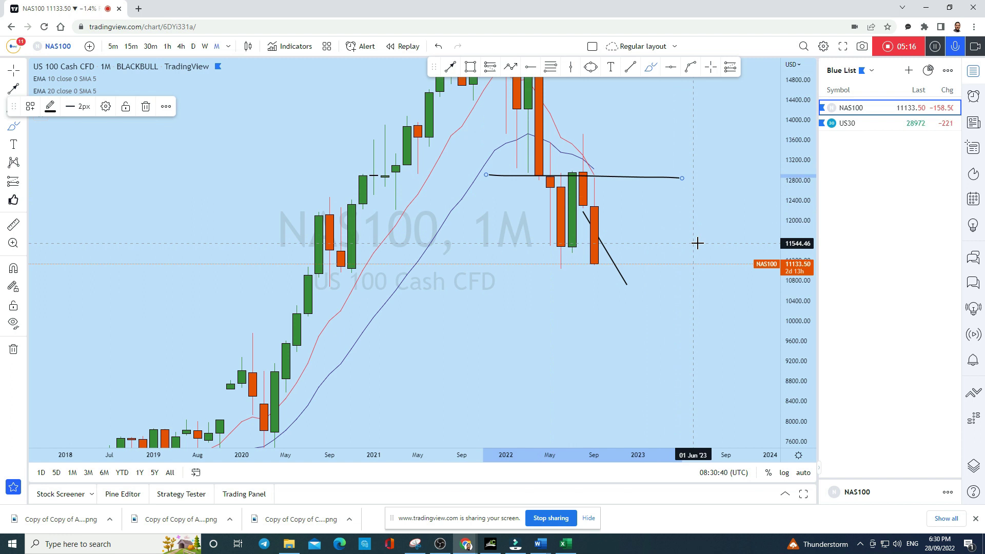
left_click(453, 53)
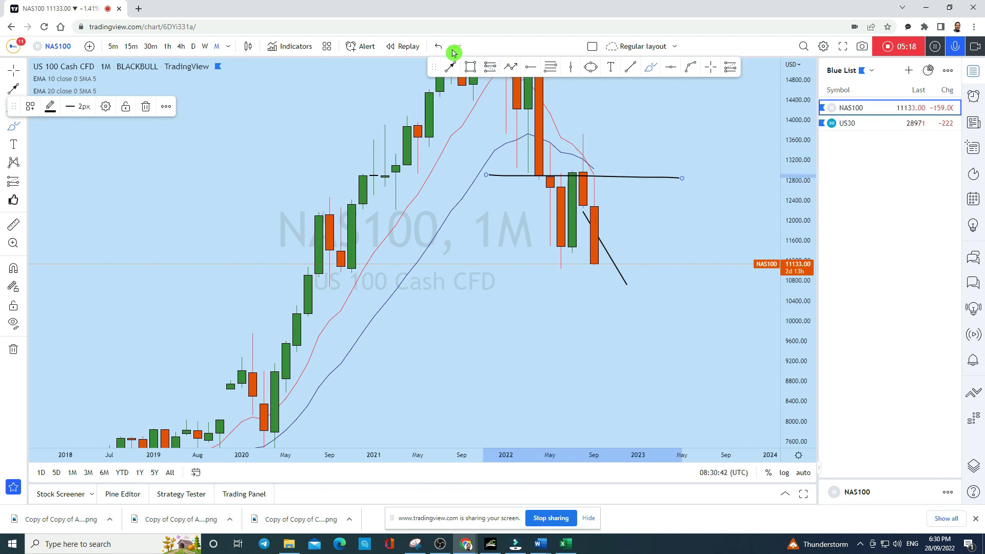
left_click(439, 47)
left_click(439, 48)
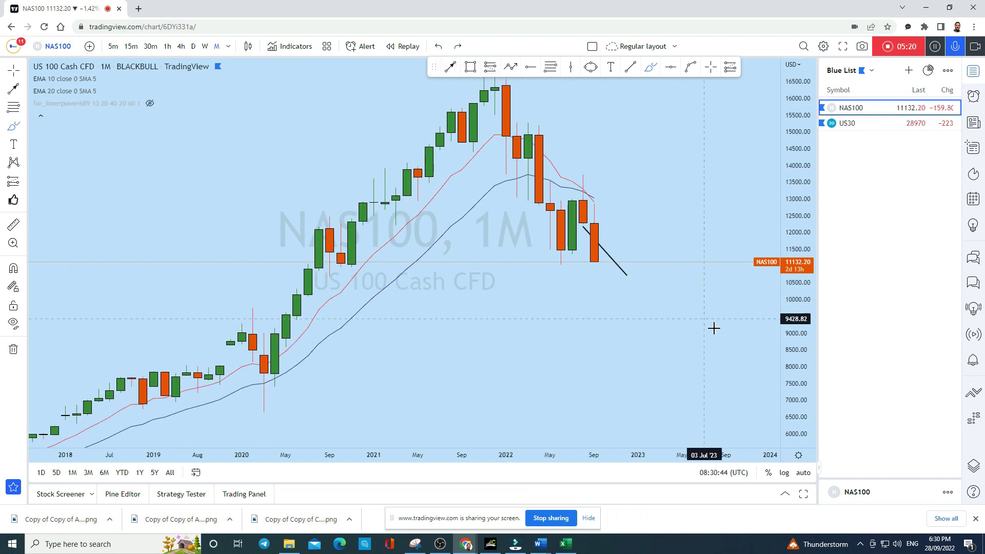
- Brush three horizontal lines between about 10,500 and 10,000 below the monthly candles, and undo them
left_click_drag(265, 305, 517, 300)
left_click_drag(287, 319, 627, 304)
left_click_drag(299, 335, 605, 330)
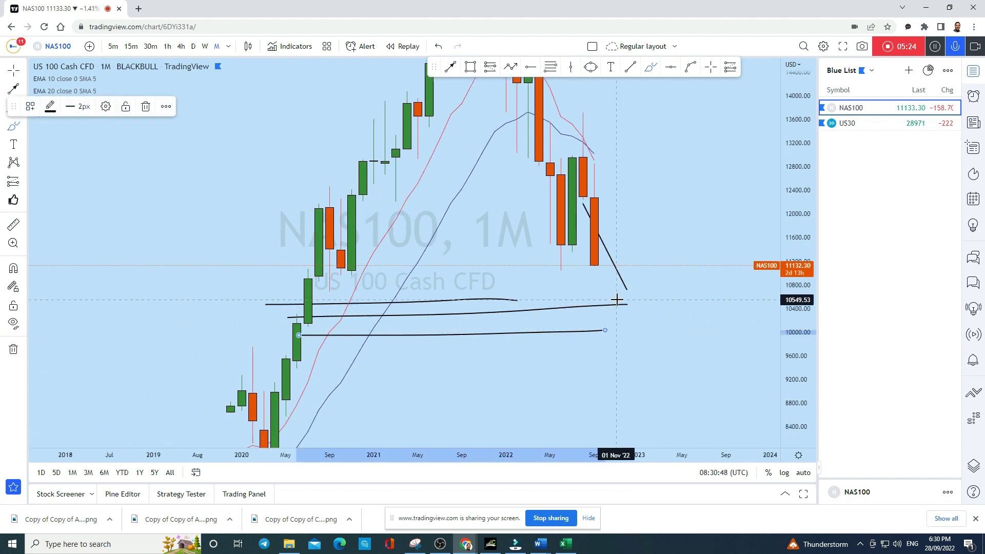
left_click(437, 47)
left_click(438, 47)
left_click(437, 47)
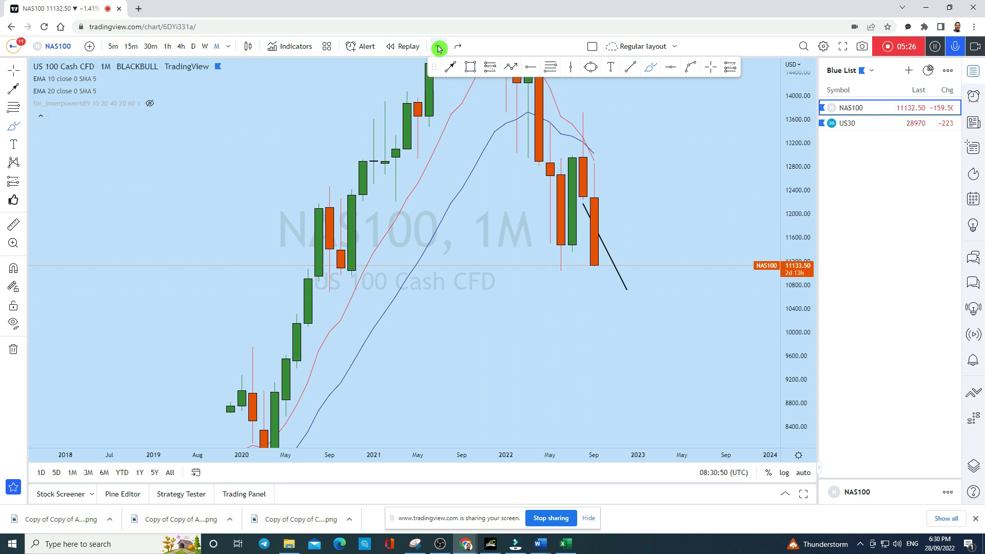
- Switch the NAS100 chart to the weekly timeframe and stretch its price scale around the recent candles
left_click(205, 47)
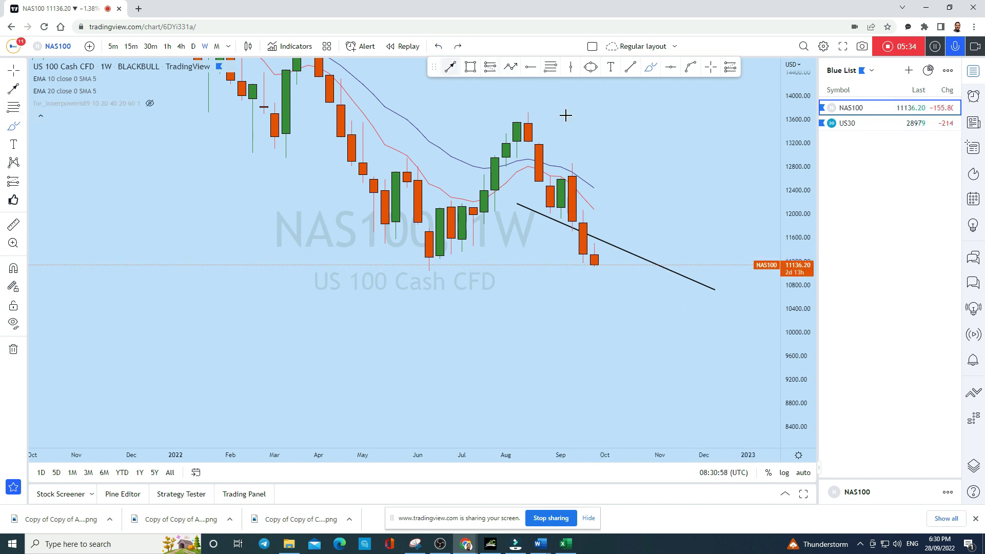
left_click_drag(806, 335, 800, 185)
- Brush two short horizontal lines at about 11,400 and 11,500 across the latest weekly candles, and undo them
mouse_move(563, 242)
left_mouse_down()
mouse_move(638, 239)
mouse_move(650, 230)
left_mouse_up()
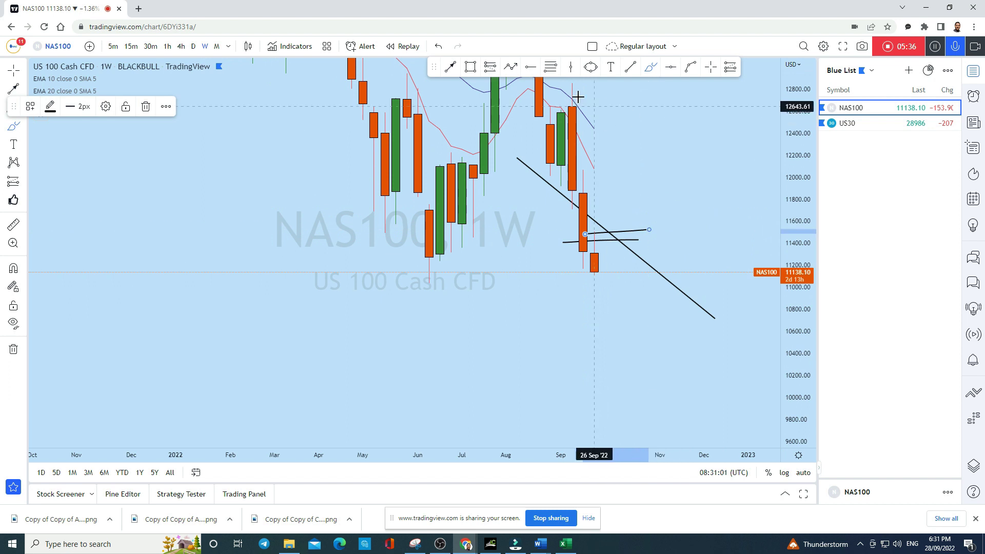
left_click(438, 47)
left_click(438, 47)
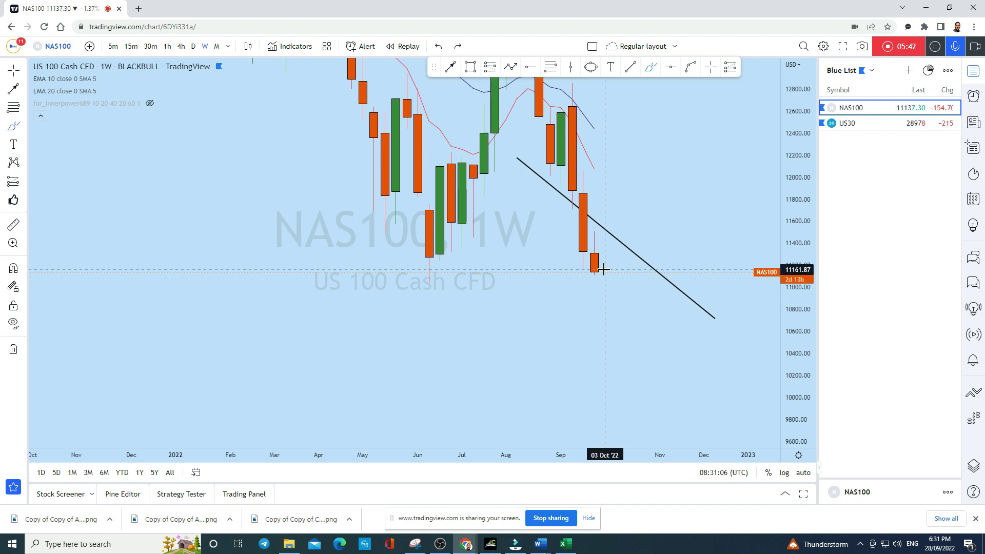
- Switch the NAS100 chart to the daily timeframe and enlarge the latest September candles
left_click(193, 47)
left_click_drag(798, 350, 798, 162)
scroll(671, 220, "up", 2)
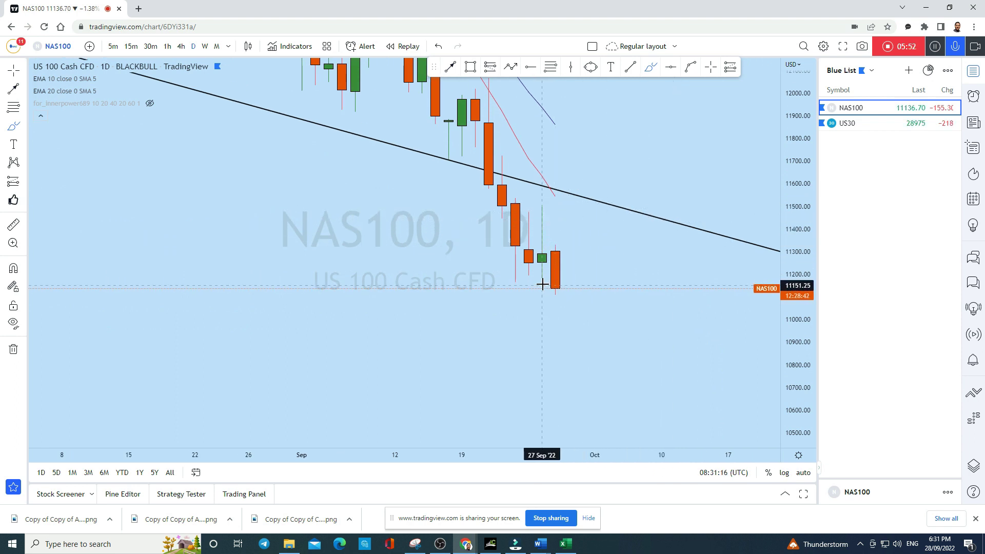
- Brush a vertical line along the 27 September candle and marks around its upper wick near 11,500, and undo them
left_click(630, 68)
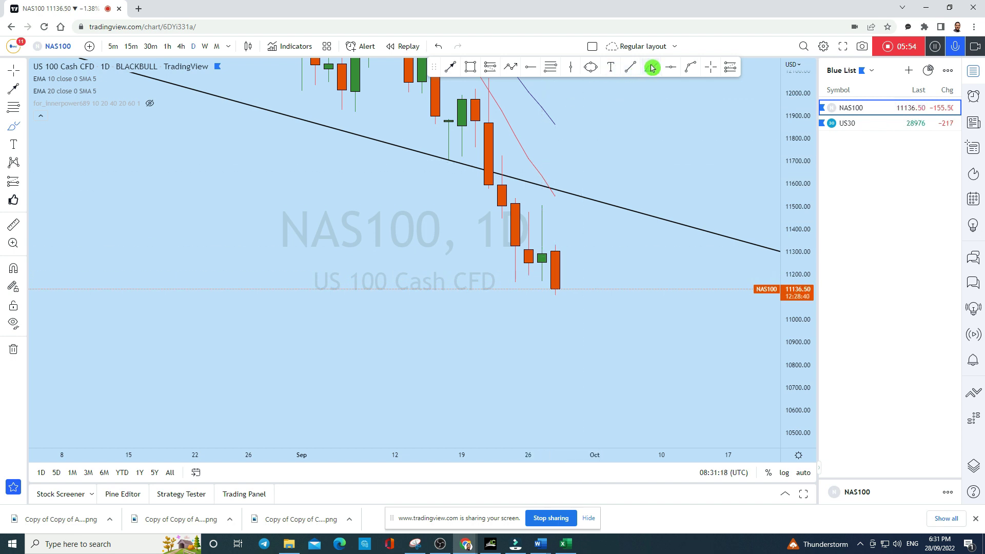
left_click_drag(542, 208, 542, 288)
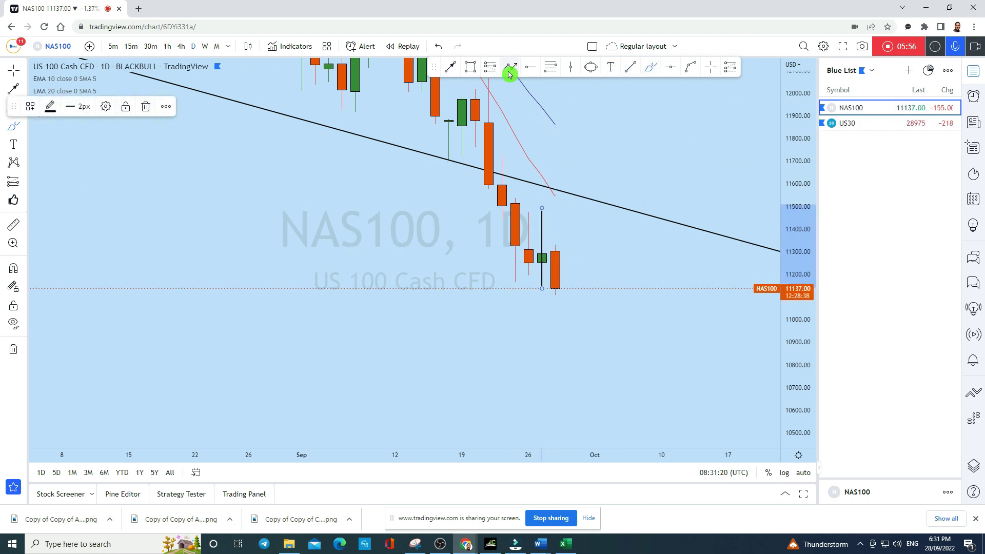
left_click(435, 48)
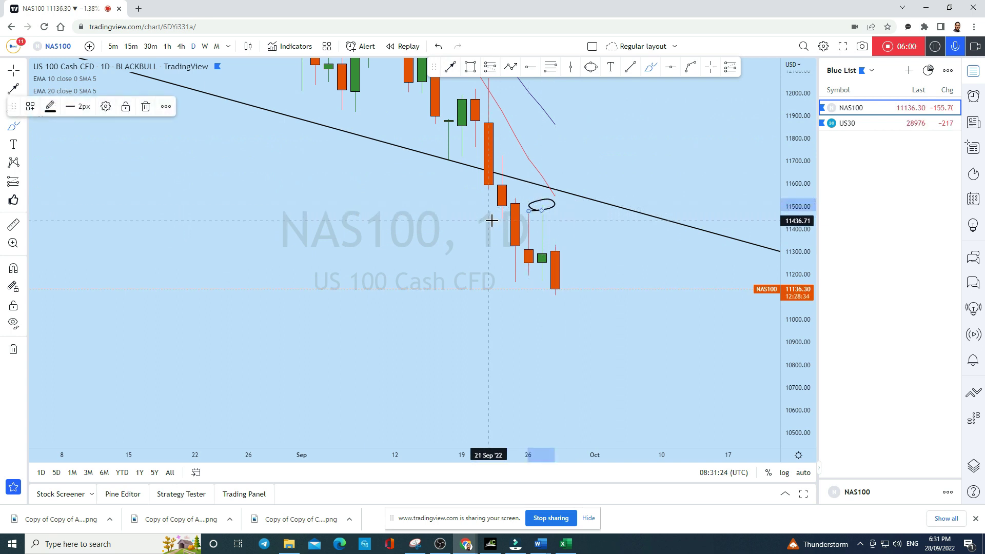
left_click_drag(492, 221, 622, 198)
left_click(439, 47)
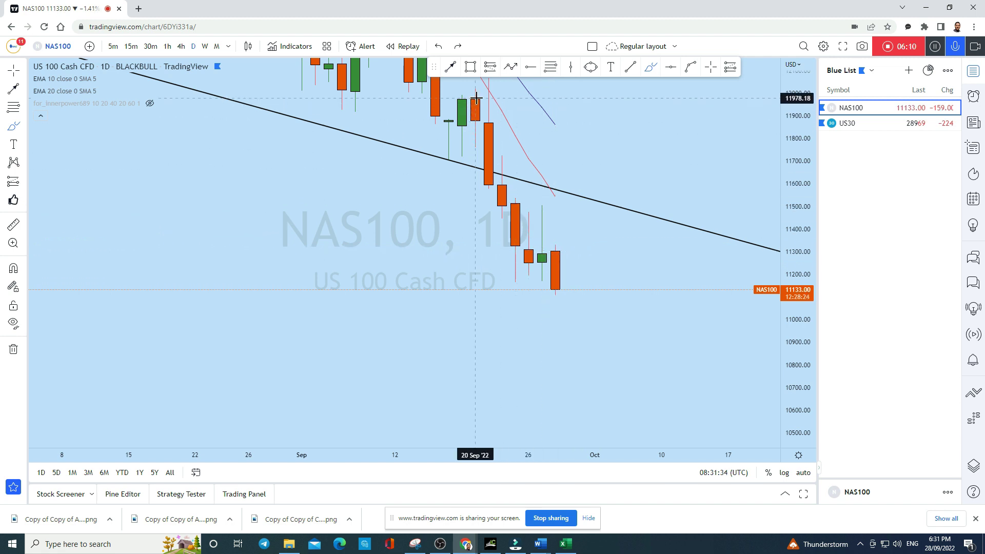
- Brush strokes near the red moving average and a loop around the small 26 and 27 September candle bodies, and undo them
left_click_drag(801, 256, 799, 307)
mouse_move(475, 120)
left_mouse_down()
mouse_move(527, 249)
mouse_move(567, 154)
left_mouse_up()
left_click(438, 46)
mouse_move(556, 252)
left_mouse_down()
mouse_move(542, 260)
mouse_move(529, 242)
left_mouse_up()
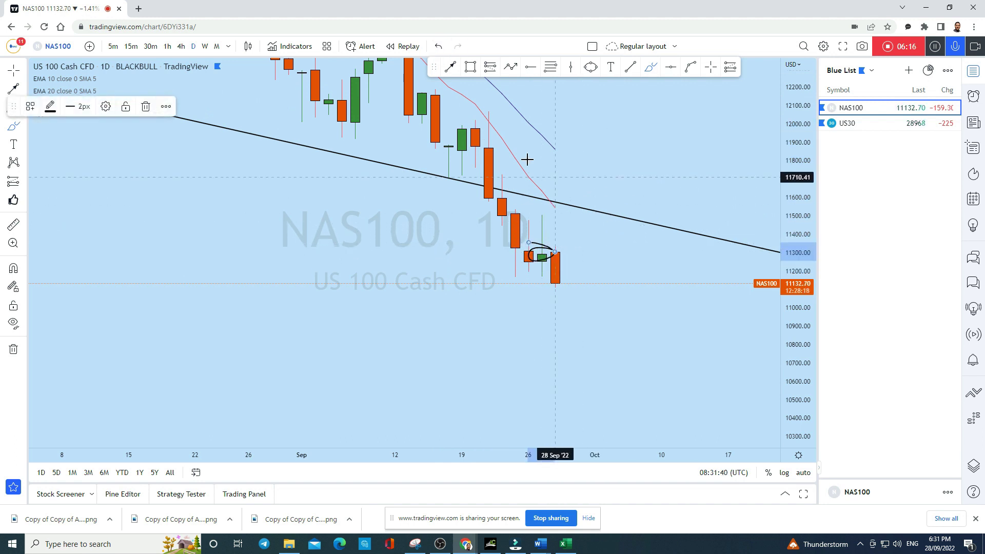
left_click(442, 46)
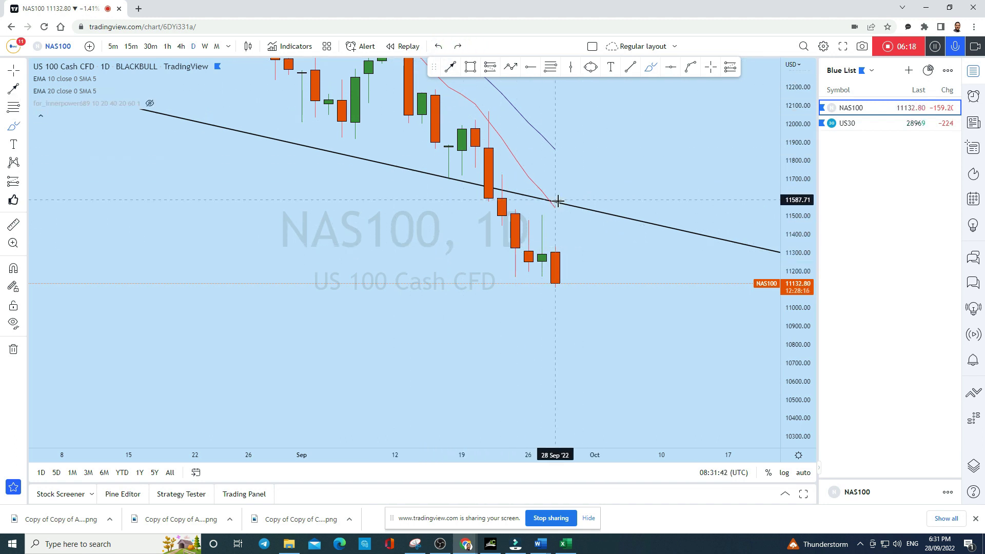
mouse_move(502, 119)
left_mouse_down()
mouse_move(556, 197)
mouse_move(583, 270)
mouse_move(625, 259)
mouse_move(581, 275)
left_mouse_up()
left_click(439, 46)
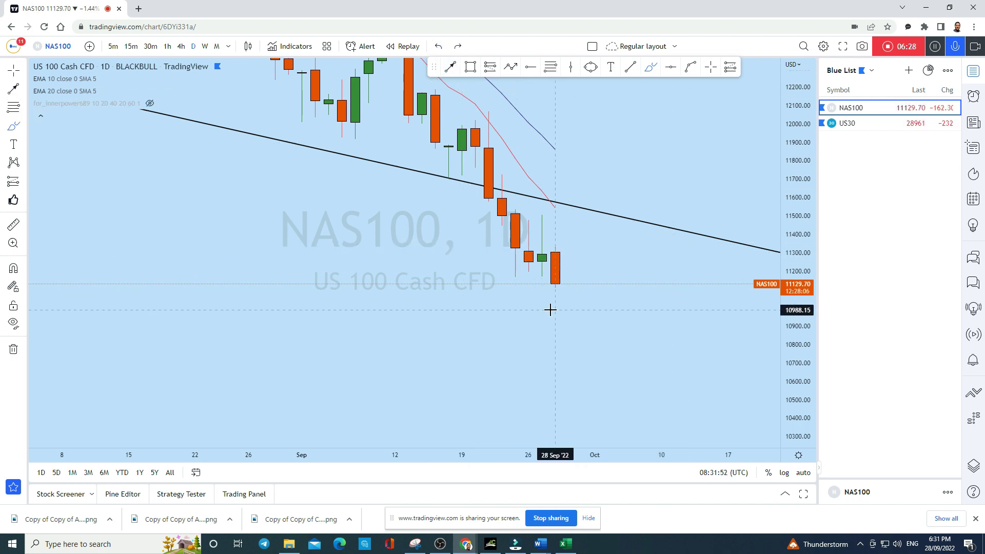
- Switch the NAS100 chart to the 4-hour timeframe to show the latest candles
left_click(190, 48)
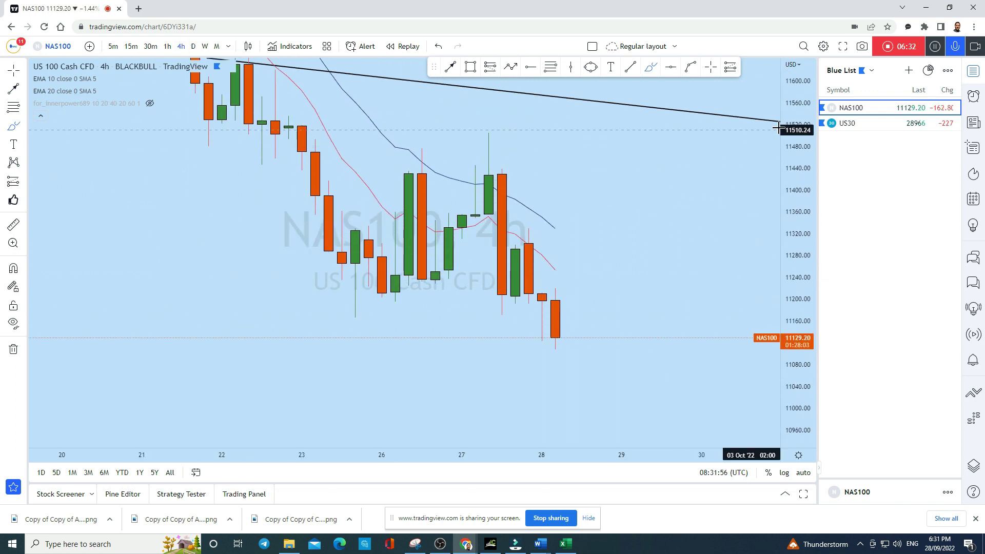
scroll(619, 289, "up", 3)
- Brush a horizontal line at about 11,215 and a wavy down arrow from the latest candle to about 11,000, and undo them
mouse_move(480, 293)
left_mouse_down()
mouse_move(450, 290)
mouse_move(488, 293)
left_mouse_up()
left_click(473, 65)
left_click(439, 47)
scroll(620, 267, "down", 3)
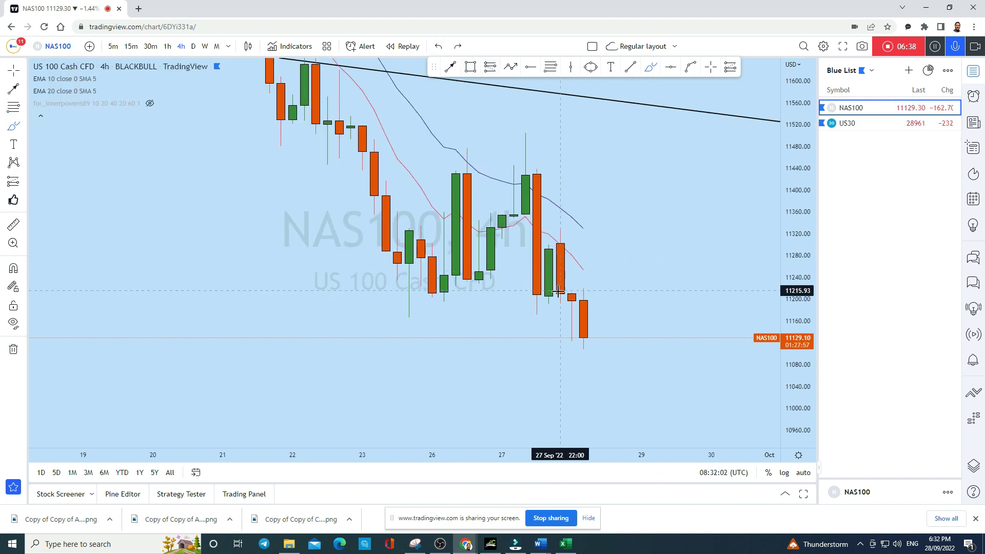
left_click_drag(563, 293, 688, 290)
left_click(439, 47)
mouse_move(584, 337)
left_mouse_down()
mouse_move(596, 326)
mouse_move(607, 384)
mouse_move(654, 413)
left_mouse_up()
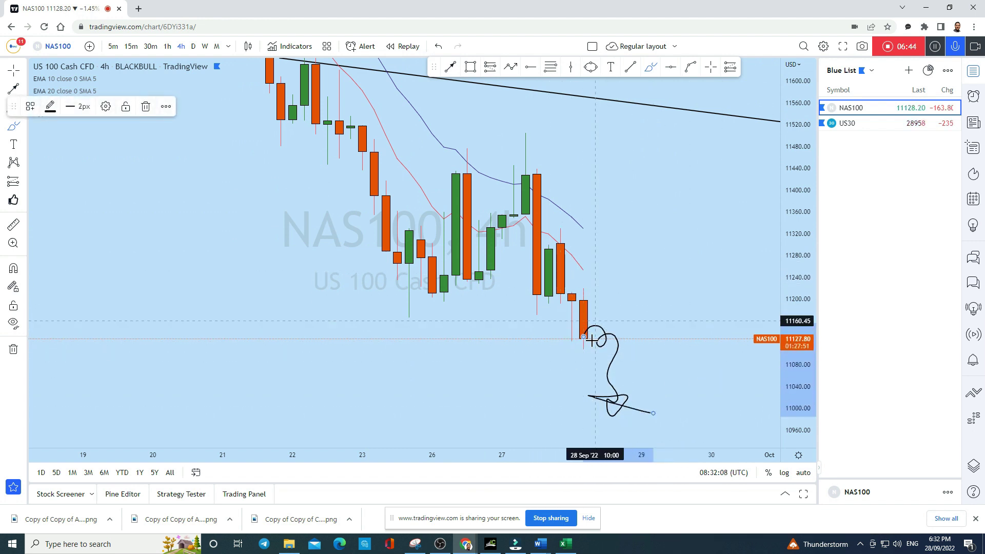
left_click(439, 46)
- Draw a circle beside the latest 4-hour candle at about 11,180 and an arrow from inside it down to about 10,954
left_click(591, 69)
left_click(583, 322)
left_click(619, 298)
left_click(628, 315)
left_click_drag(691, 254, 626, 206)
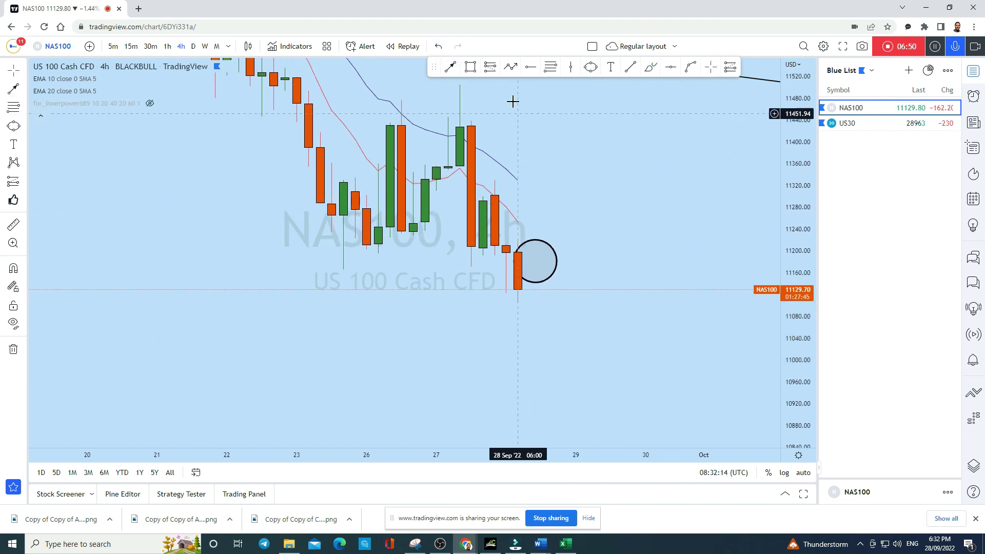
left_click(452, 67)
left_click_drag(531, 252, 585, 385)
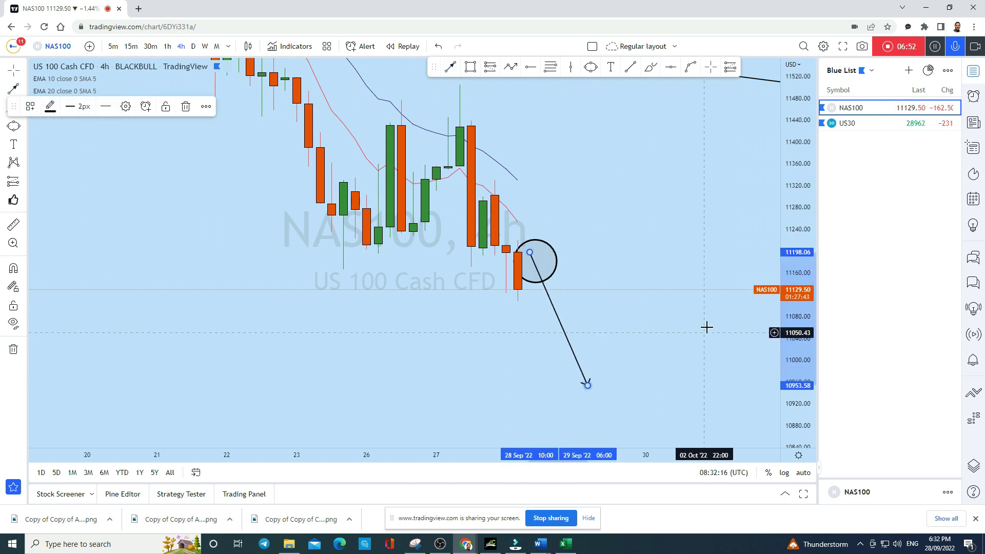
scroll(707, 325, "down", 2)
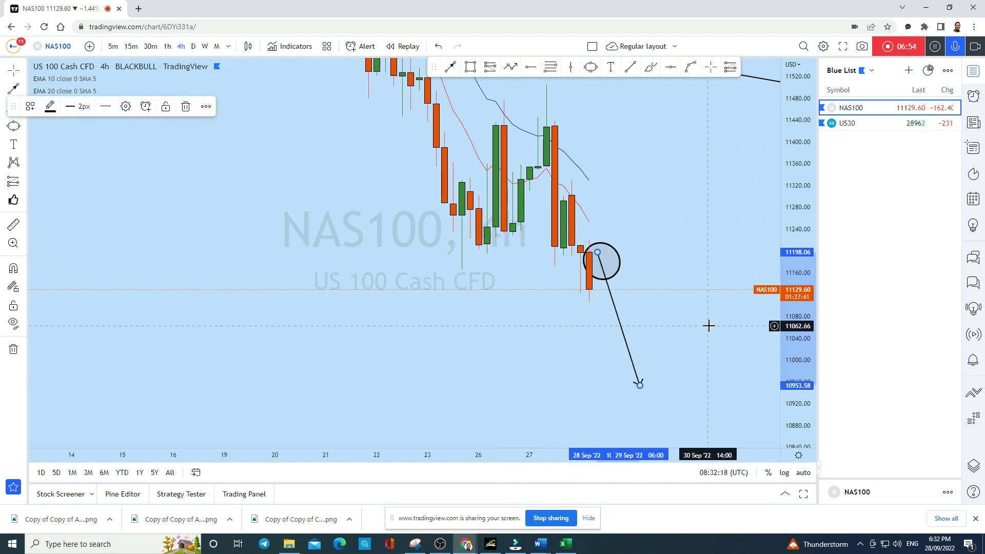